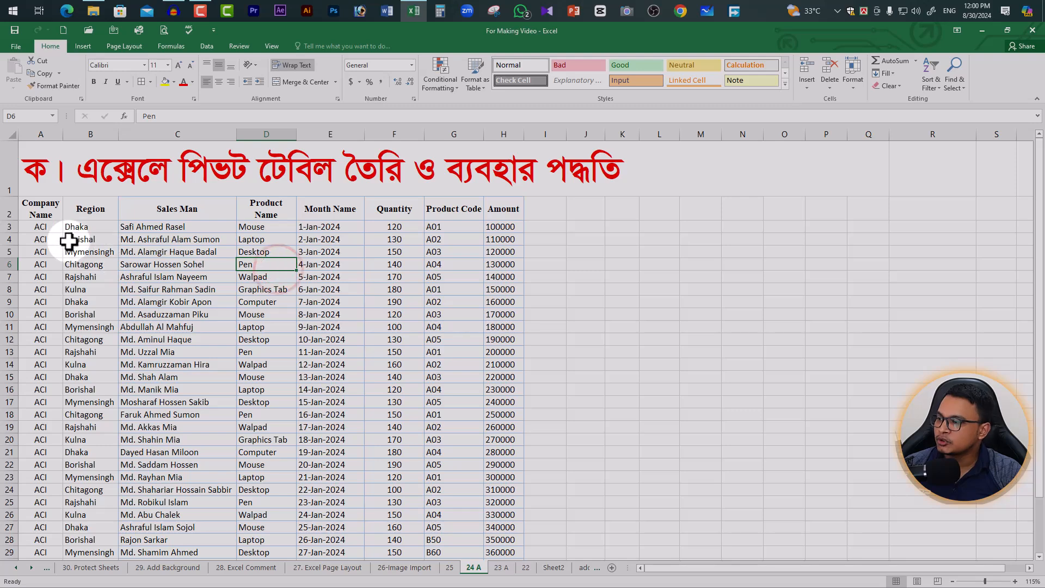
Step: Go through the sales data column by column, highlighting each one from Company Name to Amount
left_click(40, 206)
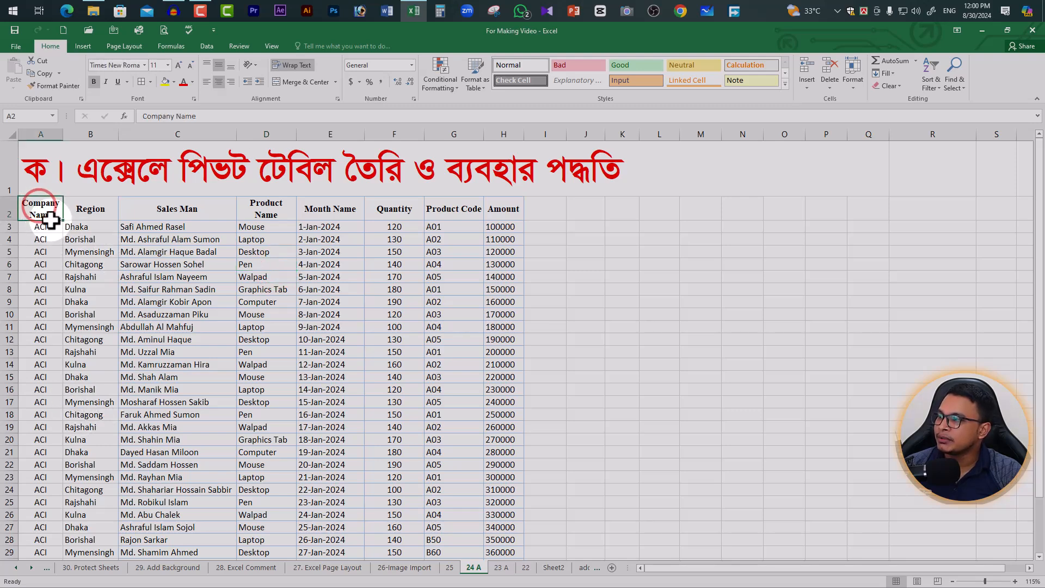
left_click_drag(39, 205, 41, 523)
scroll(81, 376, "up", 1)
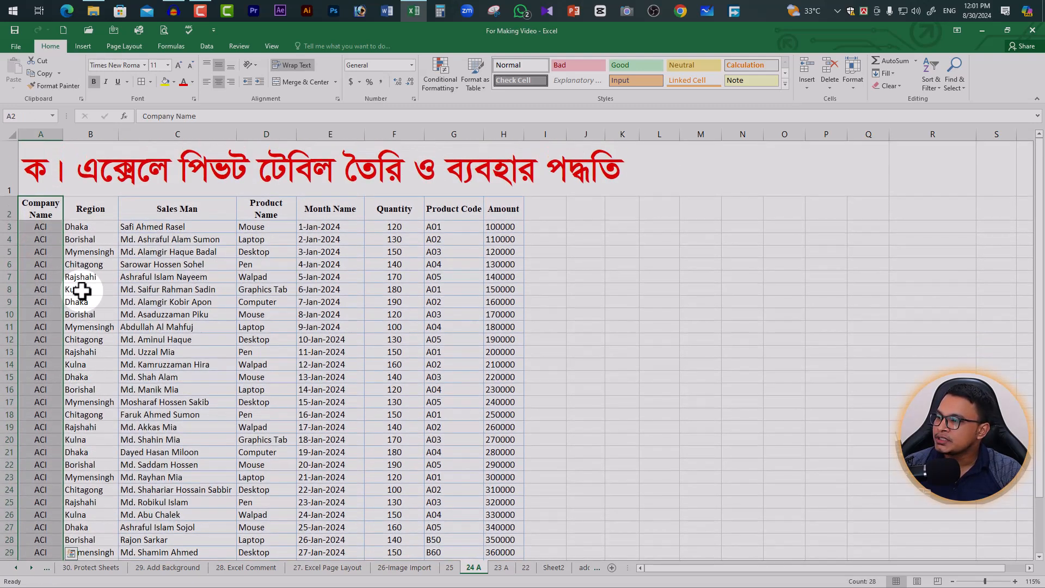
left_click(89, 208)
left_click_drag(96, 208, 107, 505)
scroll(287, 432, "up", 1)
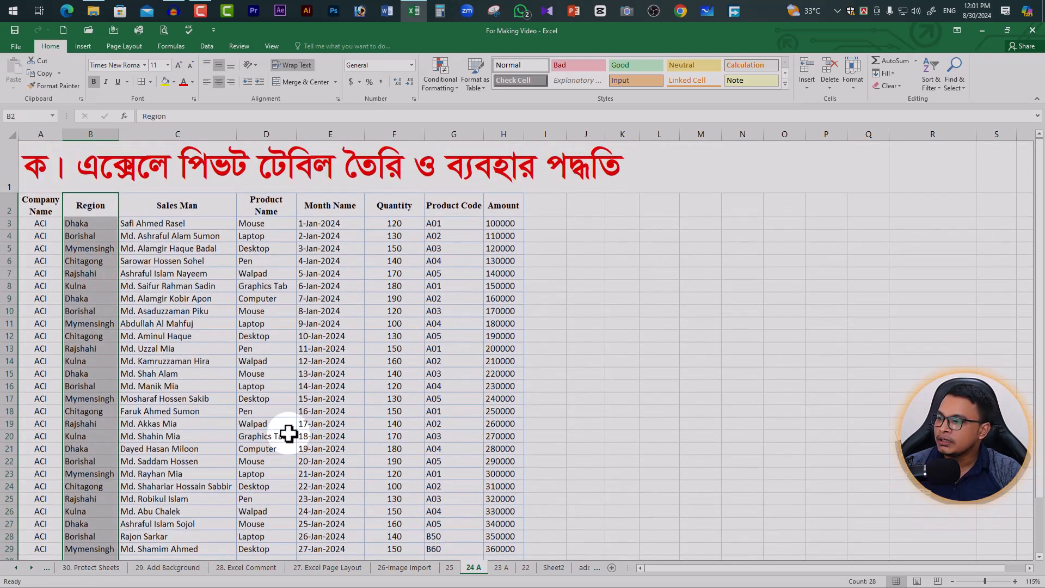
left_click_drag(201, 209, 206, 499)
scroll(303, 432, "up", 1)
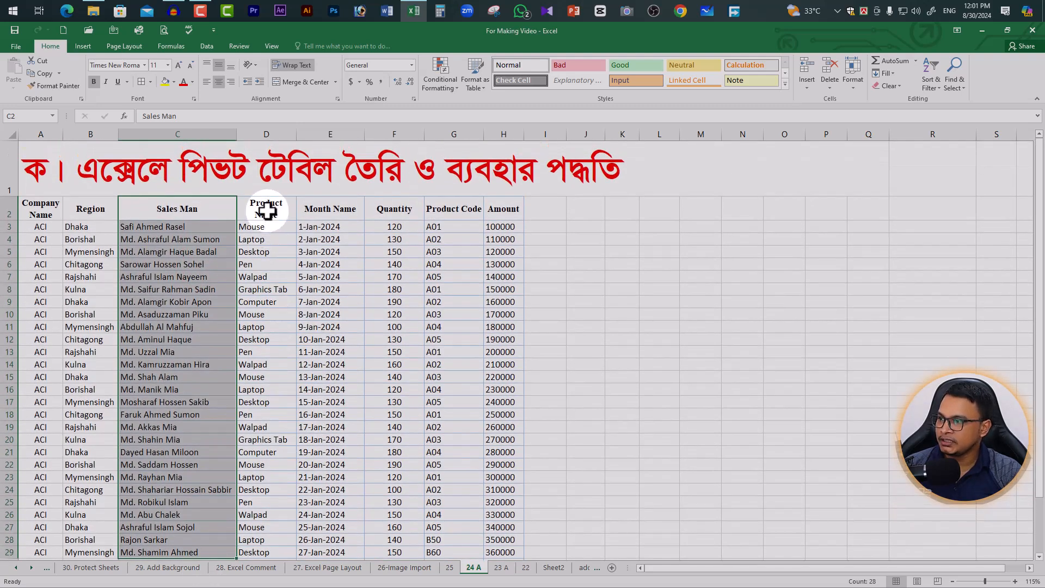
left_click_drag(262, 205, 269, 502)
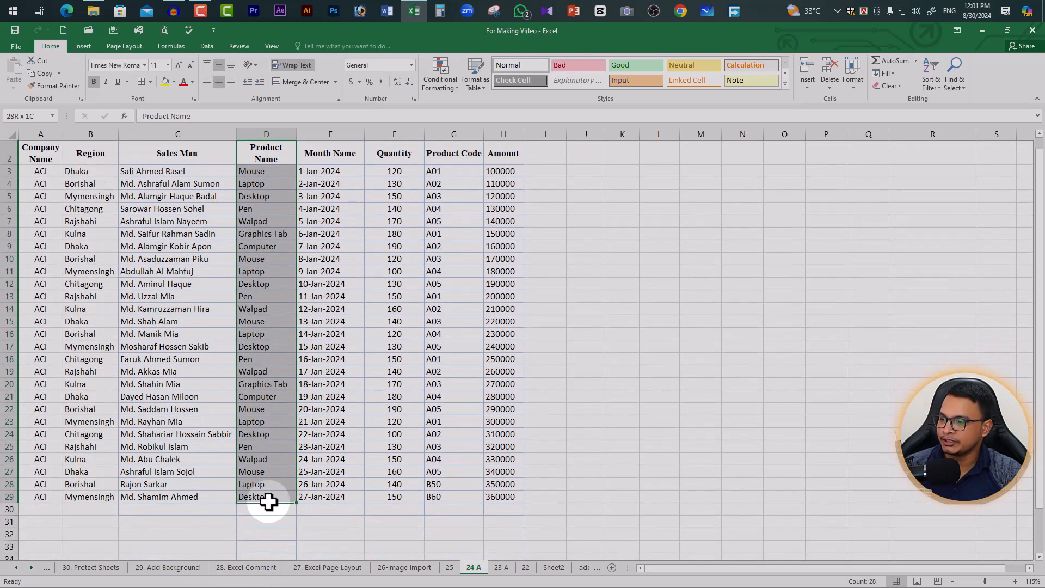
scroll(281, 469, "up", 1)
left_click_drag(341, 209, 340, 504)
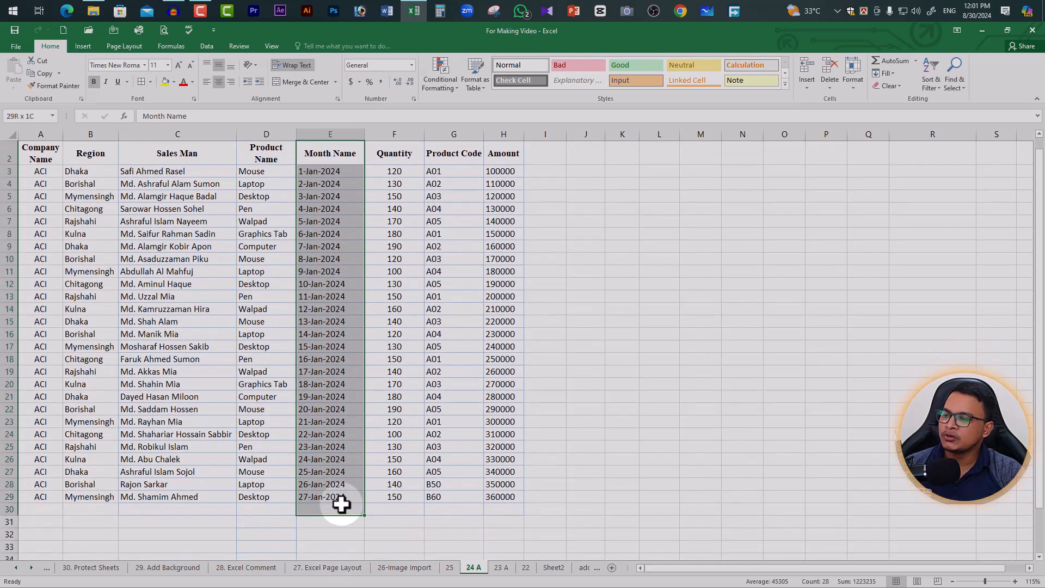
scroll(359, 457, "up", 1)
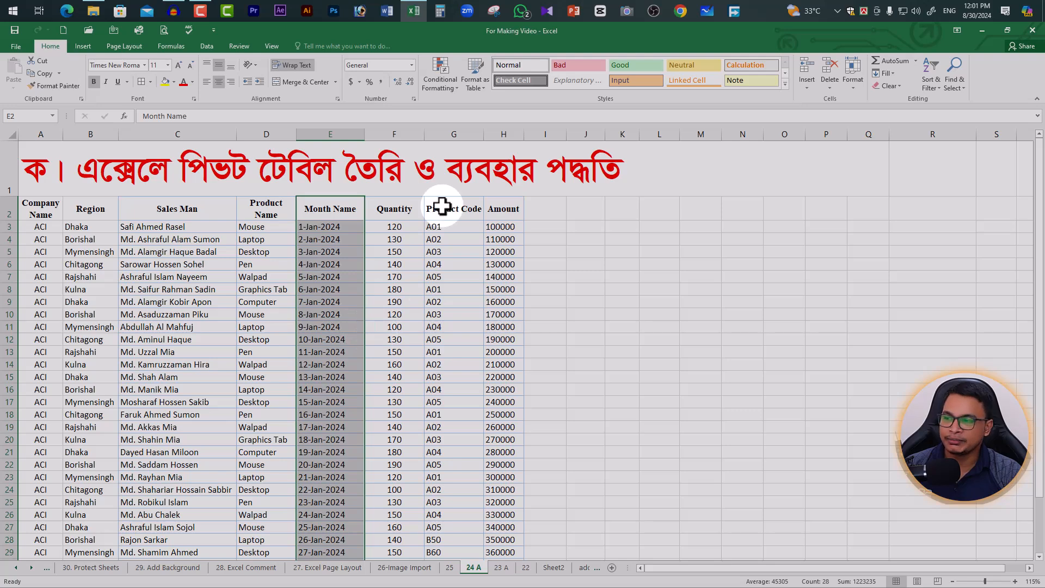
left_click_drag(402, 209, 451, 534)
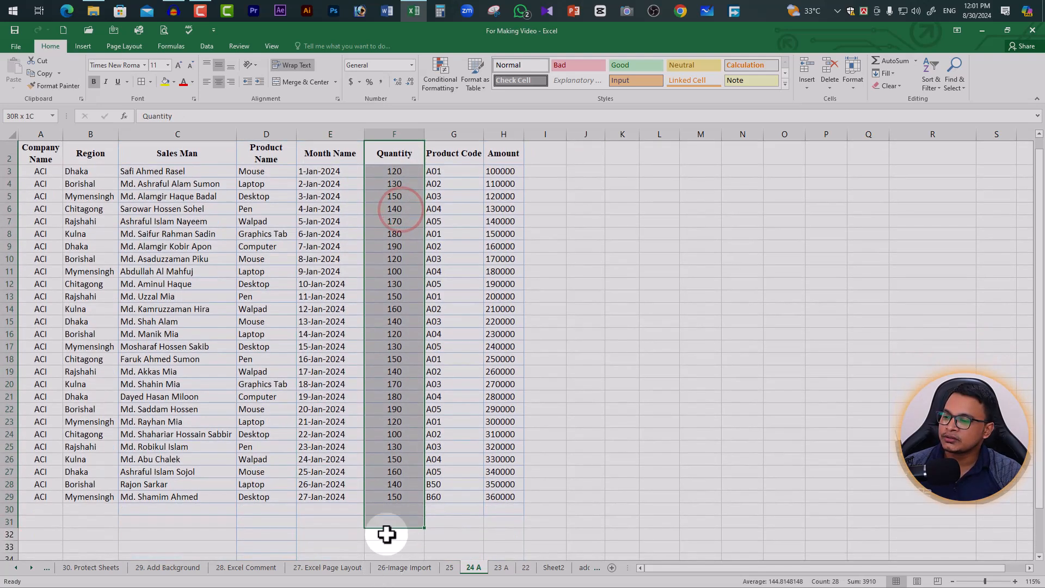
scroll(427, 401, "up", 1)
left_click_drag(450, 209, 444, 561)
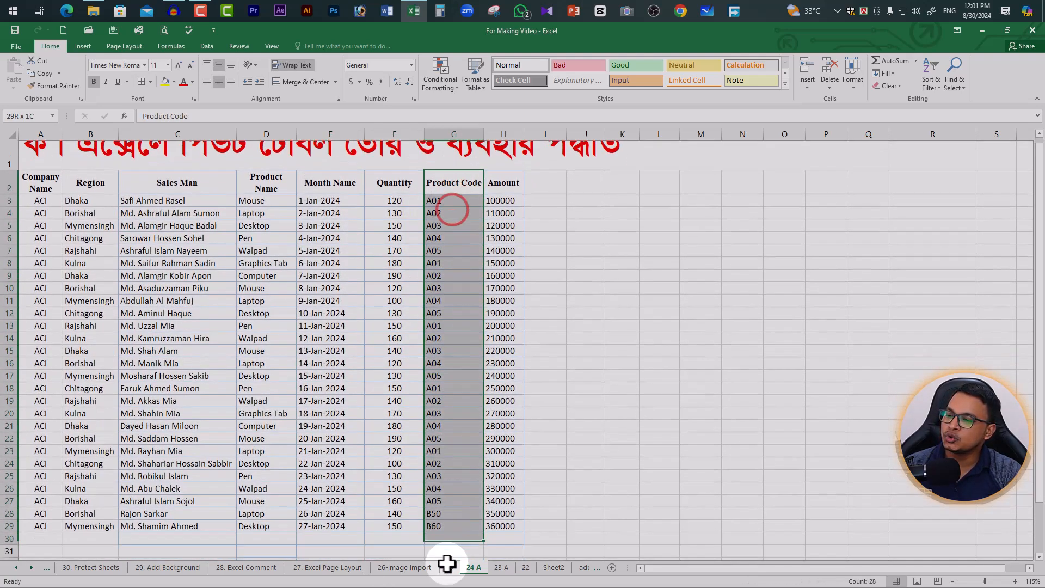
scroll(497, 385, "up", 1)
left_click_drag(508, 204, 510, 552)
scroll(515, 490, "down", 2)
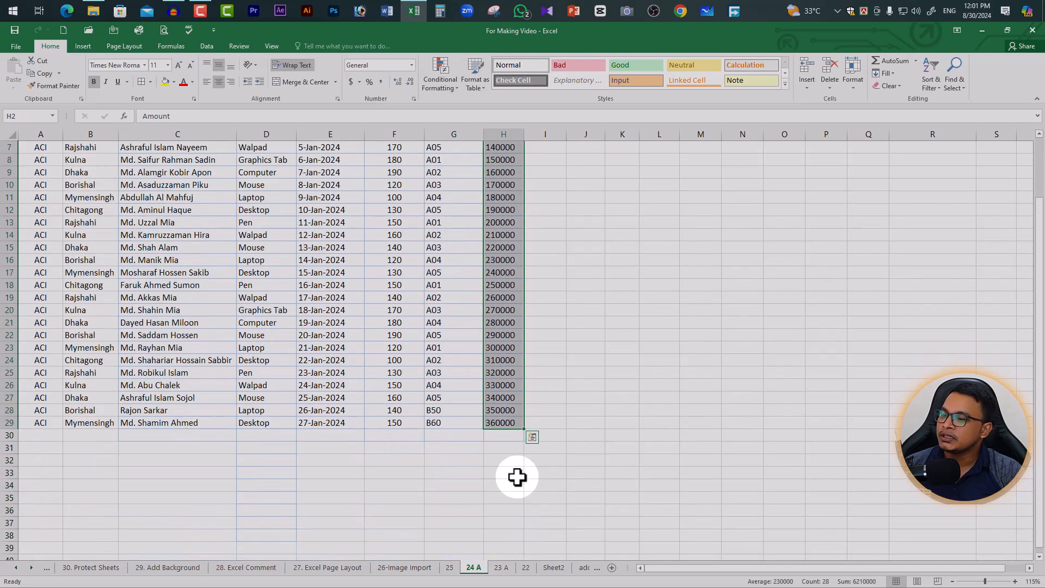
scroll(514, 468, "up", 2)
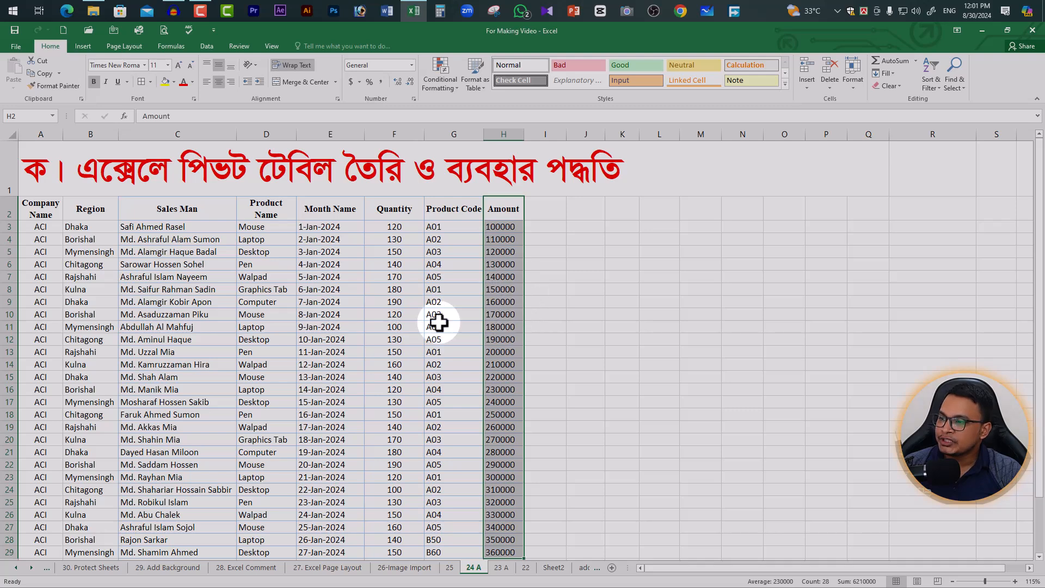
left_click(393, 292)
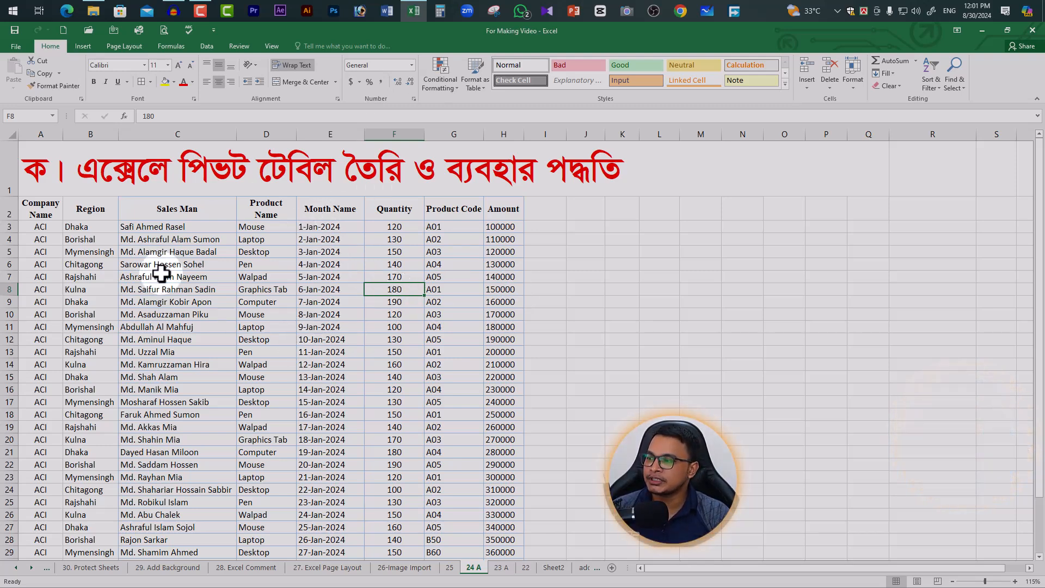
Step: Highlight the whole sales table including its headers, and check the merged title row above it
left_click_drag(37, 213, 349, 438)
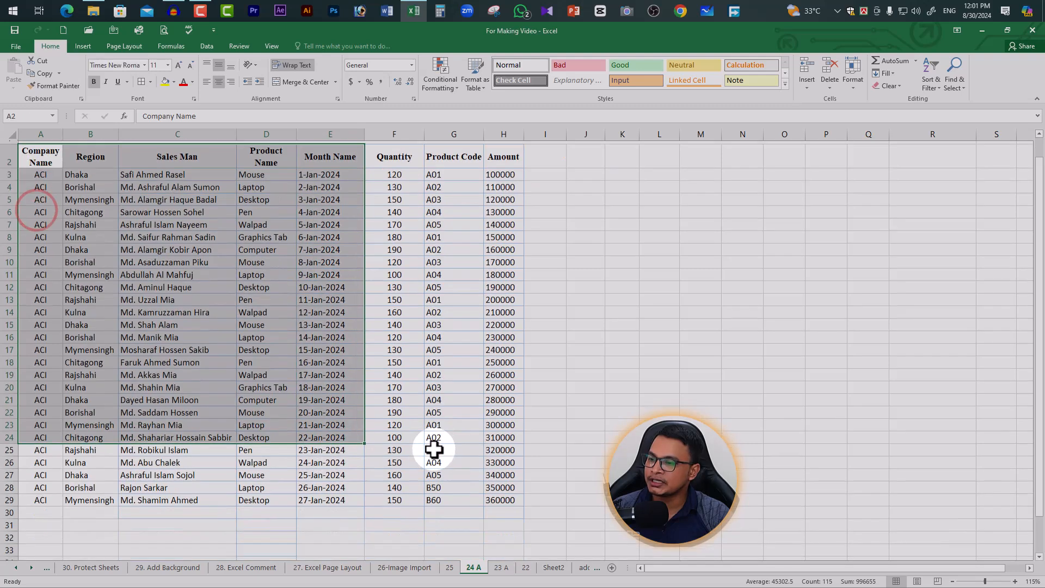
left_click_drag(434, 450, 497, 420)
scroll(497, 415, "up", 3)
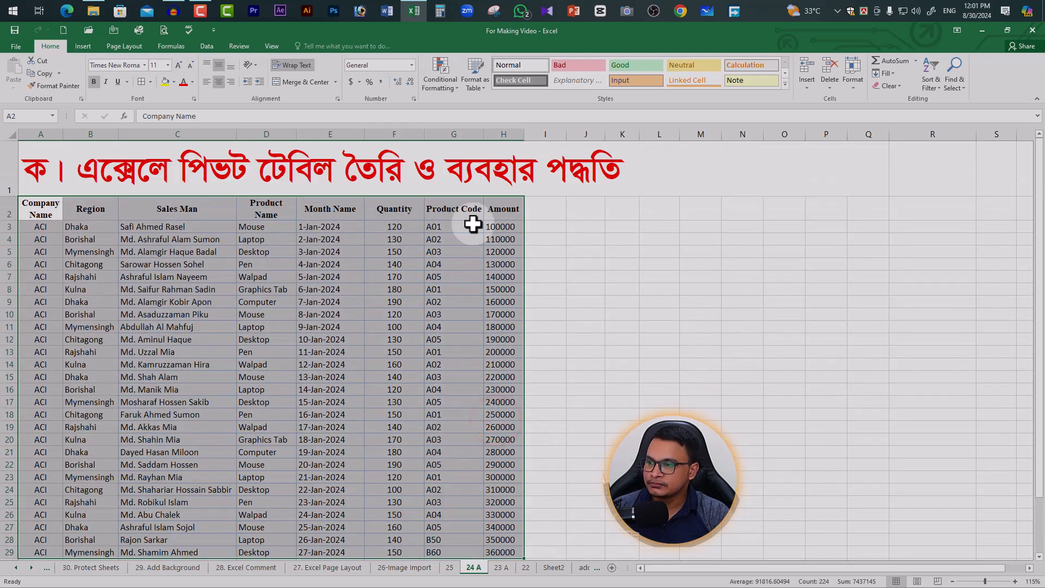
left_click(194, 177)
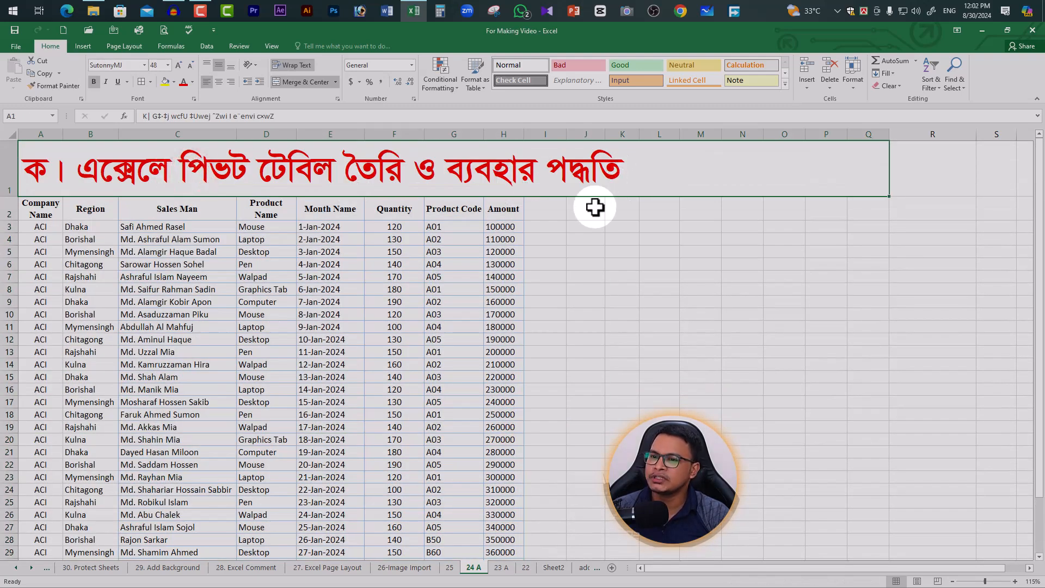
left_click(158, 220)
left_click(47, 207)
left_click(81, 45)
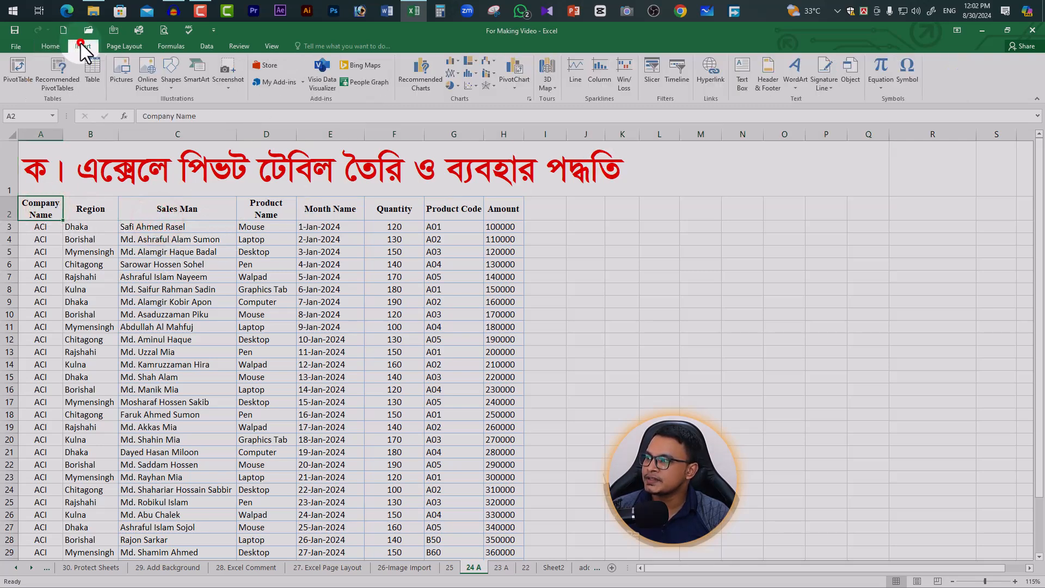
left_click(23, 67)
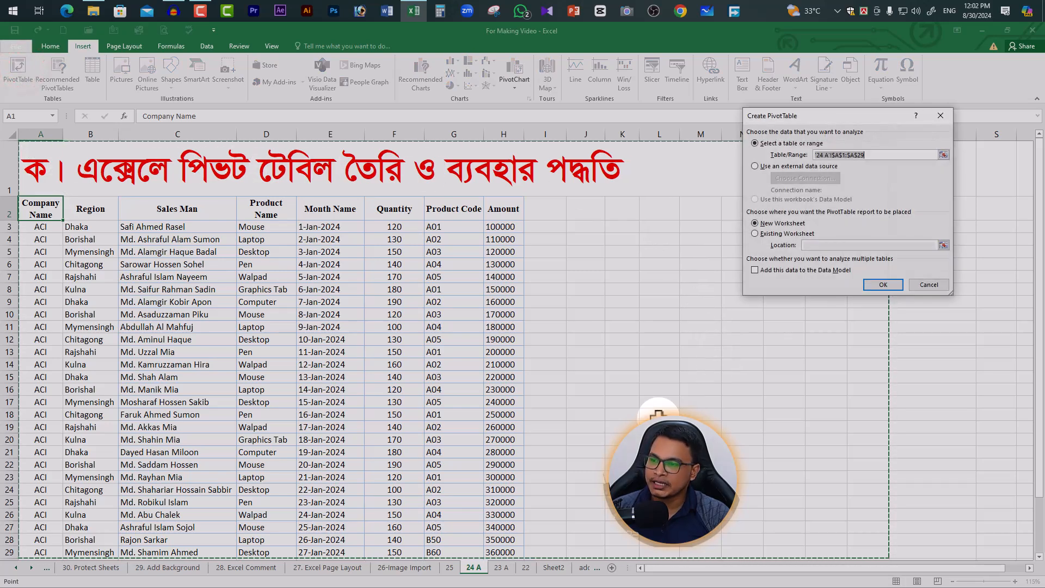
left_click(929, 285)
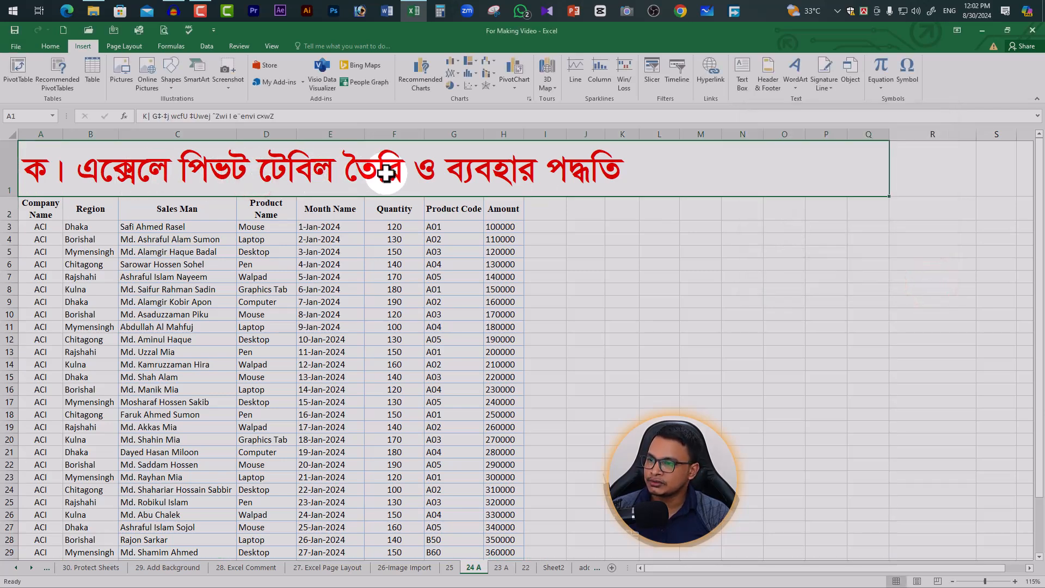
Step: Delete the entire title row 1 so that the table headers move up to the first row
key("ctrl+minus")
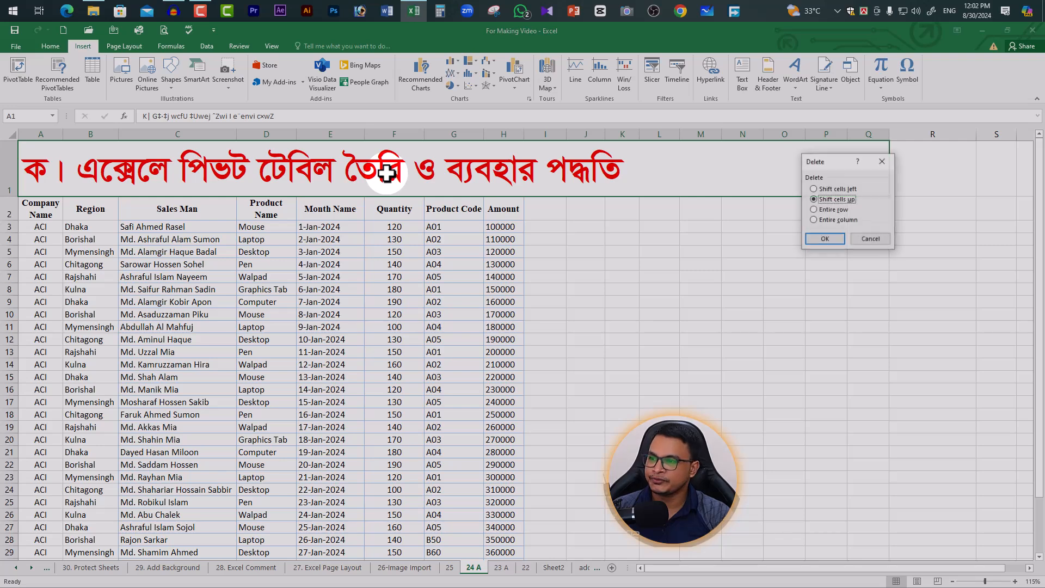
left_click(877, 165)
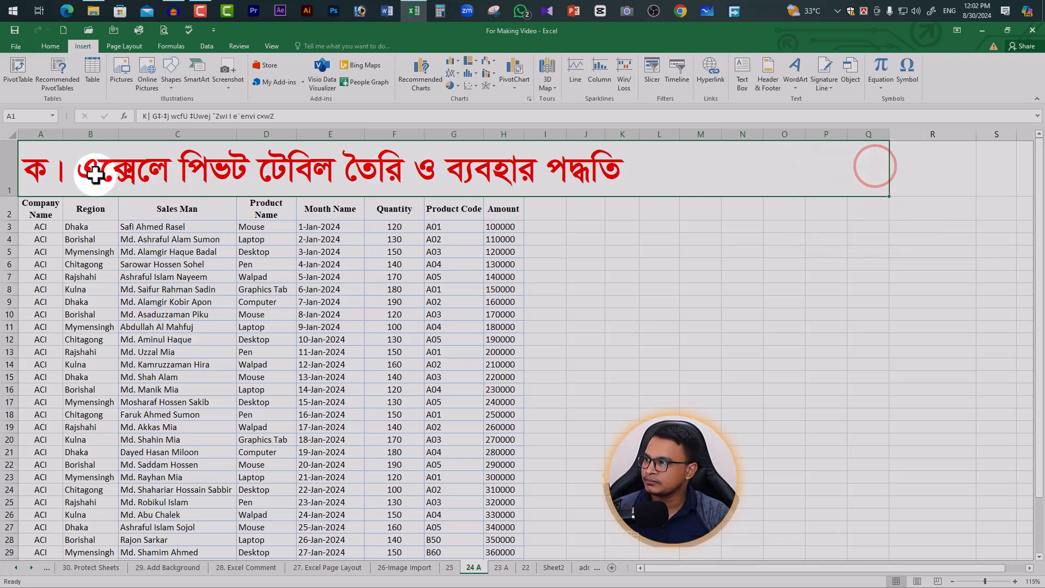
left_click(11, 170)
right_click(16, 170)
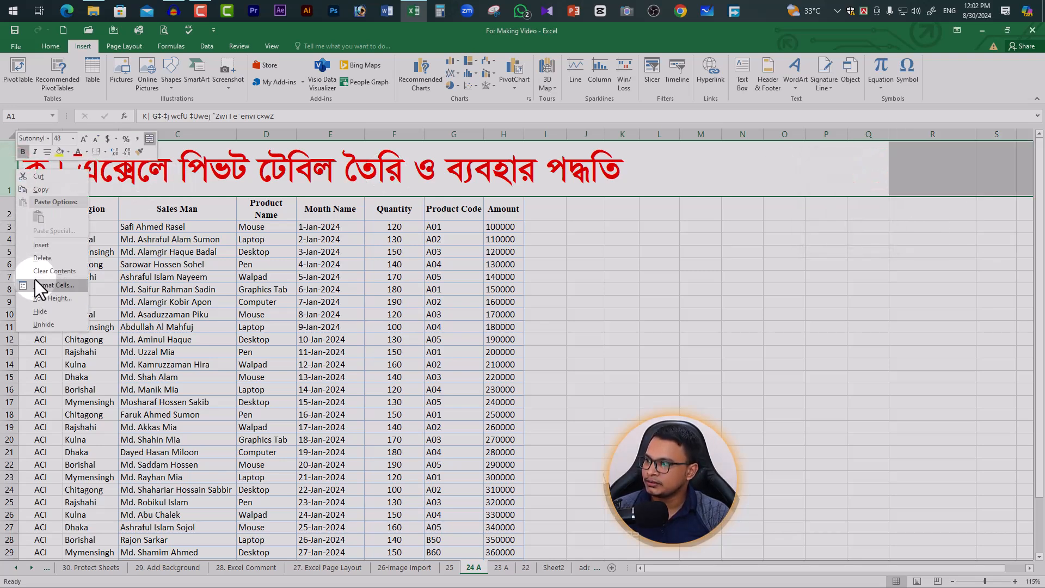
left_click(45, 255)
left_click(644, 330)
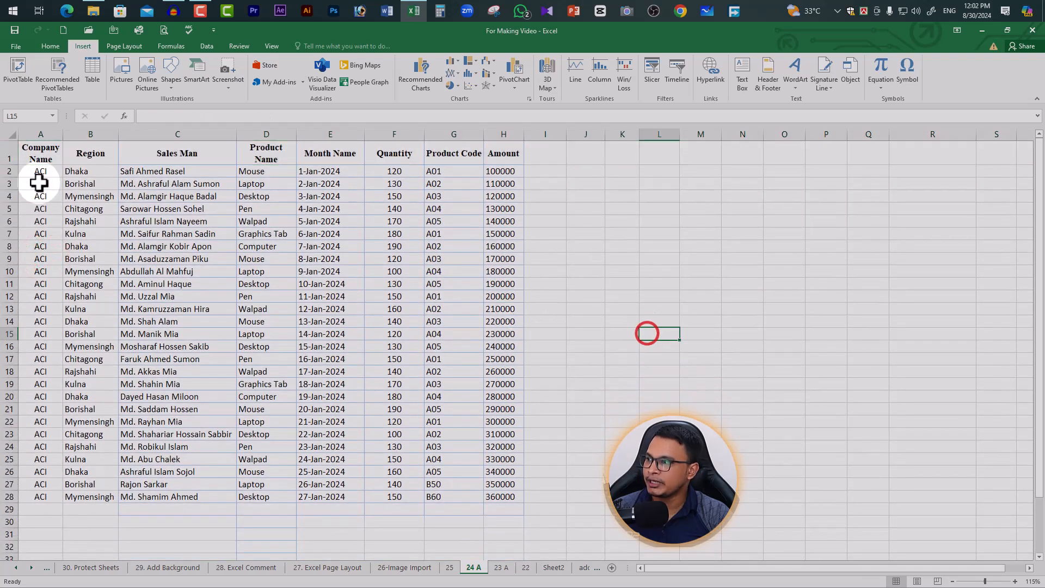
Step: Check the source range a new PivotTable proposes without the title row, cancel it, and undo the row deletion
left_click(41, 157)
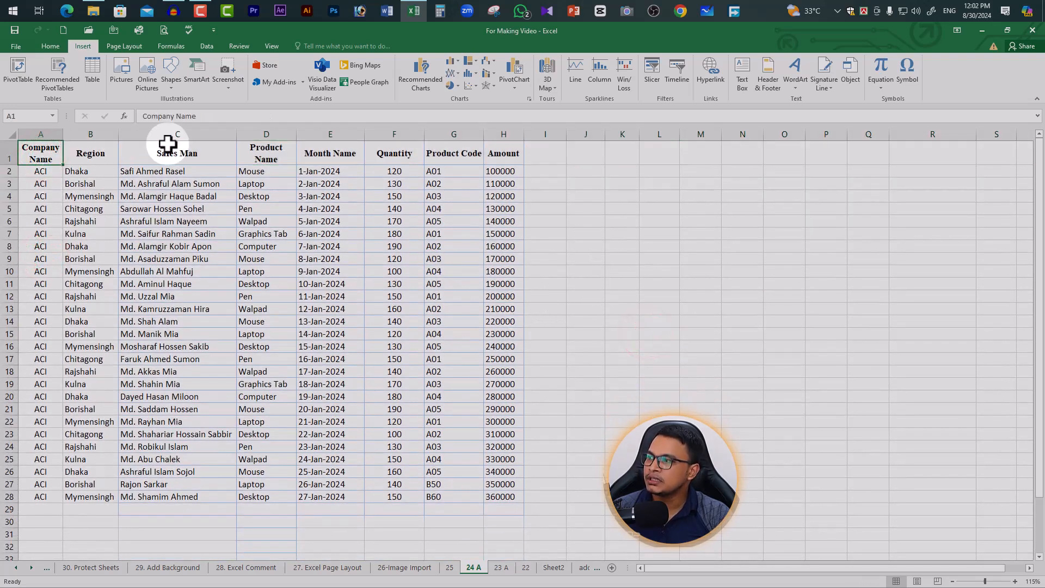
left_click(18, 68)
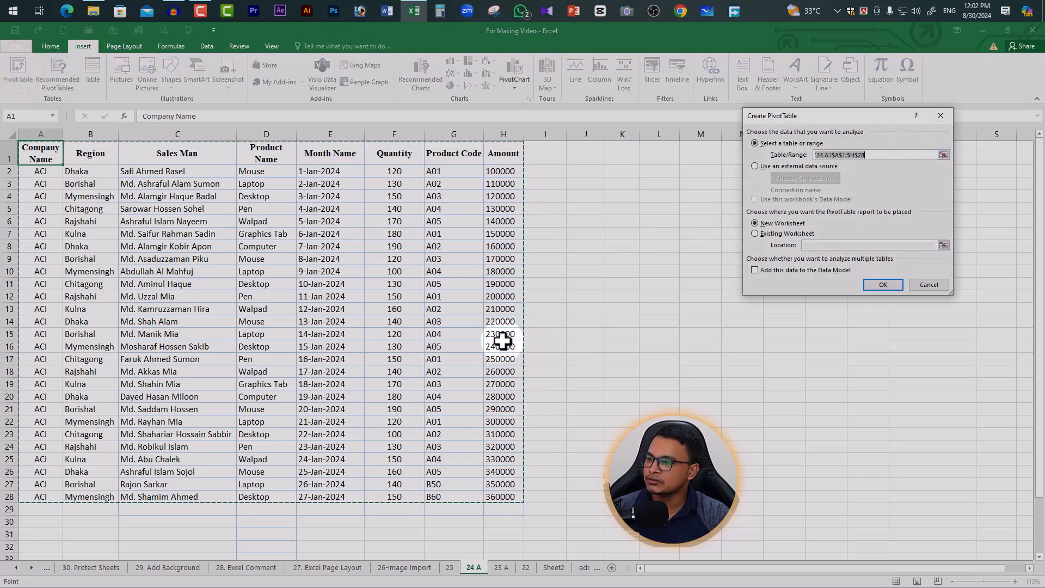
left_click(934, 286)
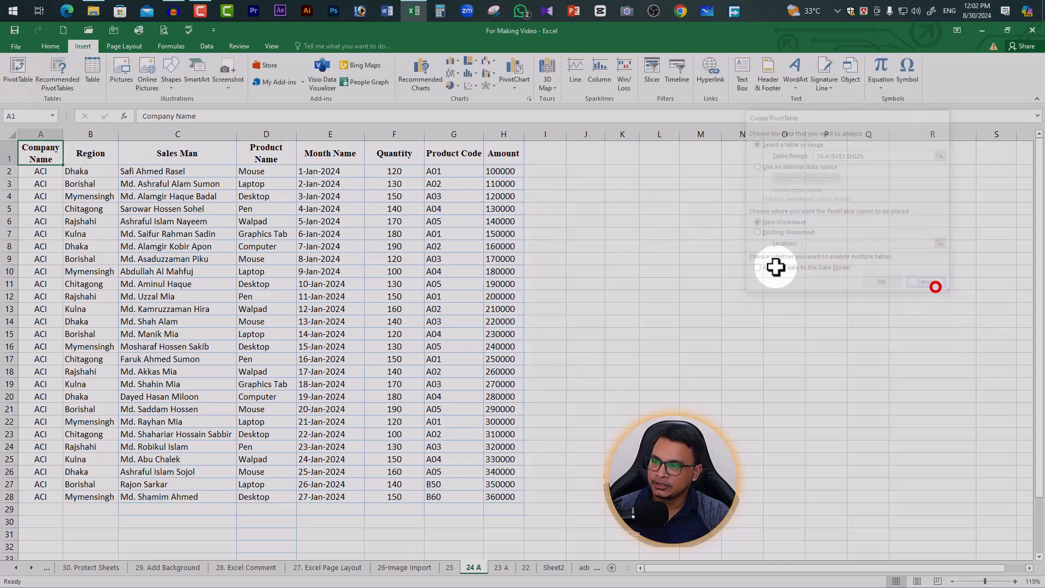
key("ctrl+z")
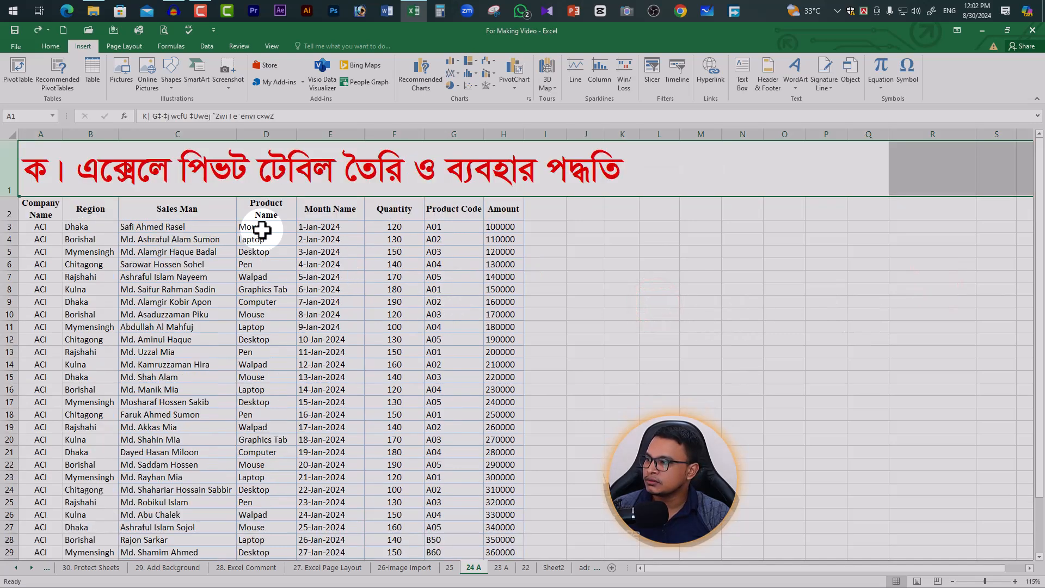
Step: Create a PivotTable on a new worksheet from the range A2:H29 of sheet 24 A, leaving out the title row
left_click(52, 205)
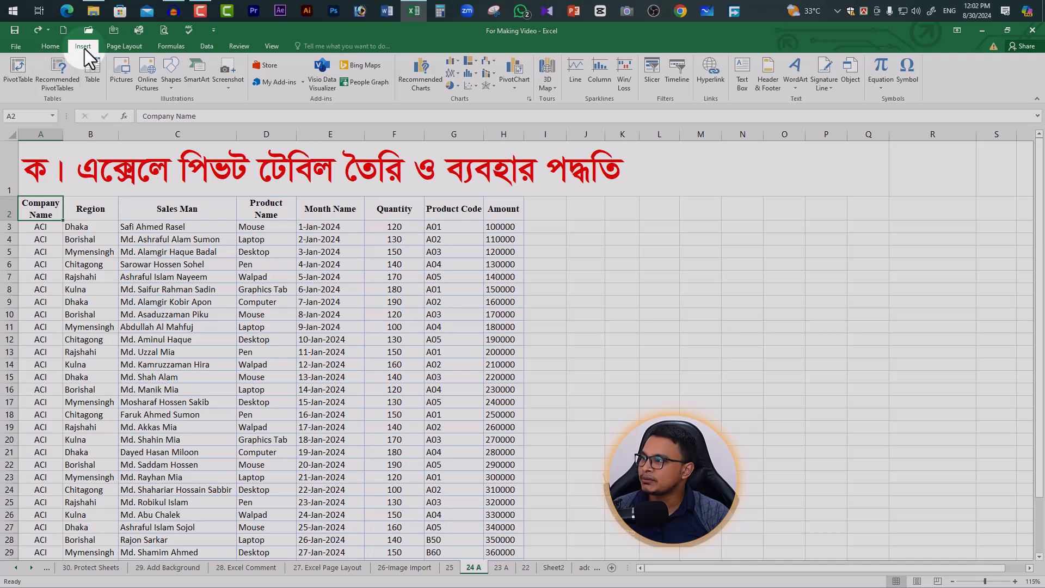
left_click(18, 82)
left_click_drag(827, 114, 742, 178)
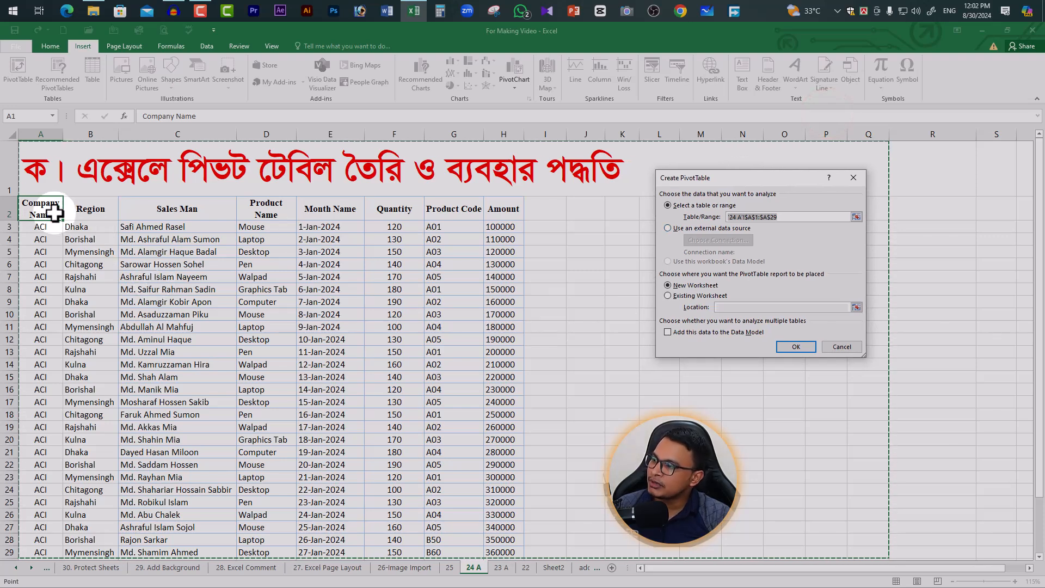
left_click_drag(54, 214, 490, 496)
left_click_drag(761, 179, 719, 177)
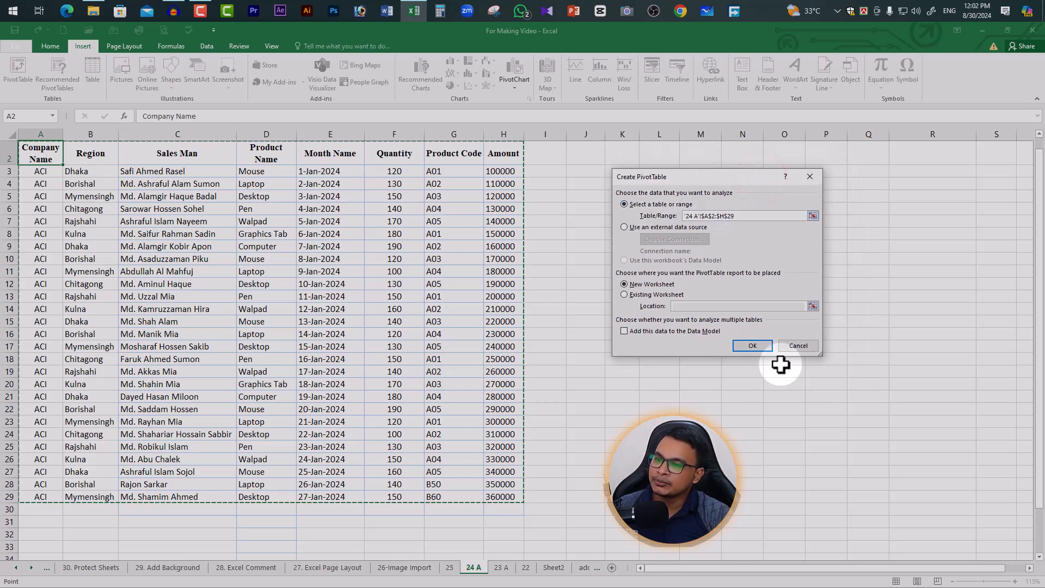
left_click(755, 347)
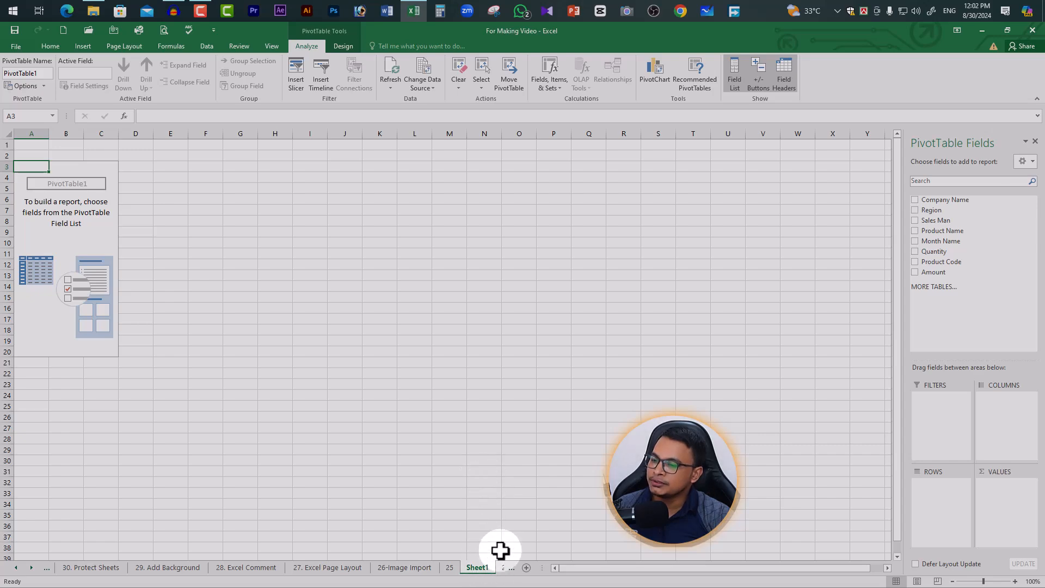
Step: Compare the PivotTable field list and its layout areas on Sheet1 with the column headers on sheet 24 A
left_click(502, 568)
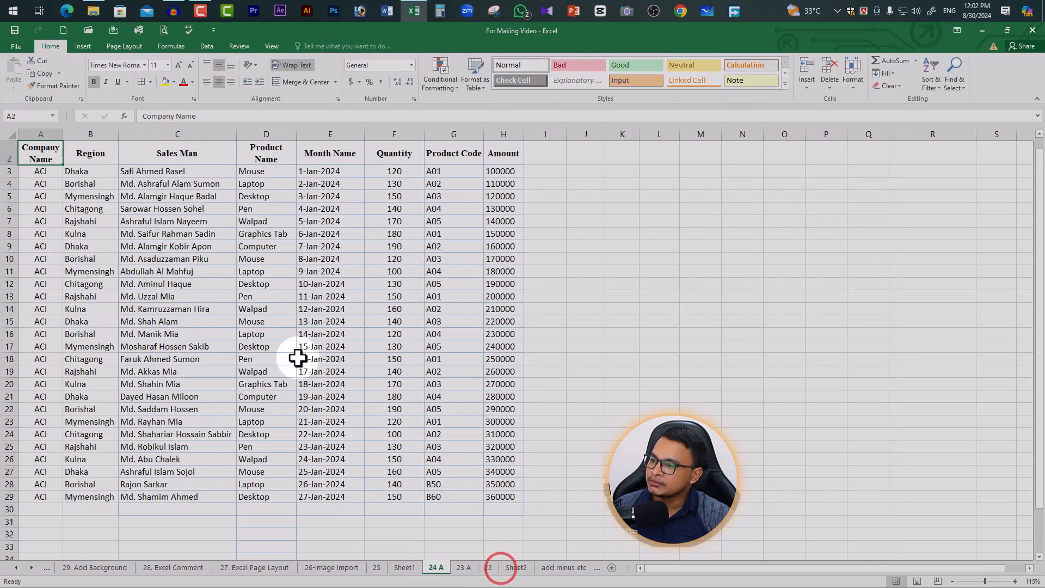
left_click(405, 568)
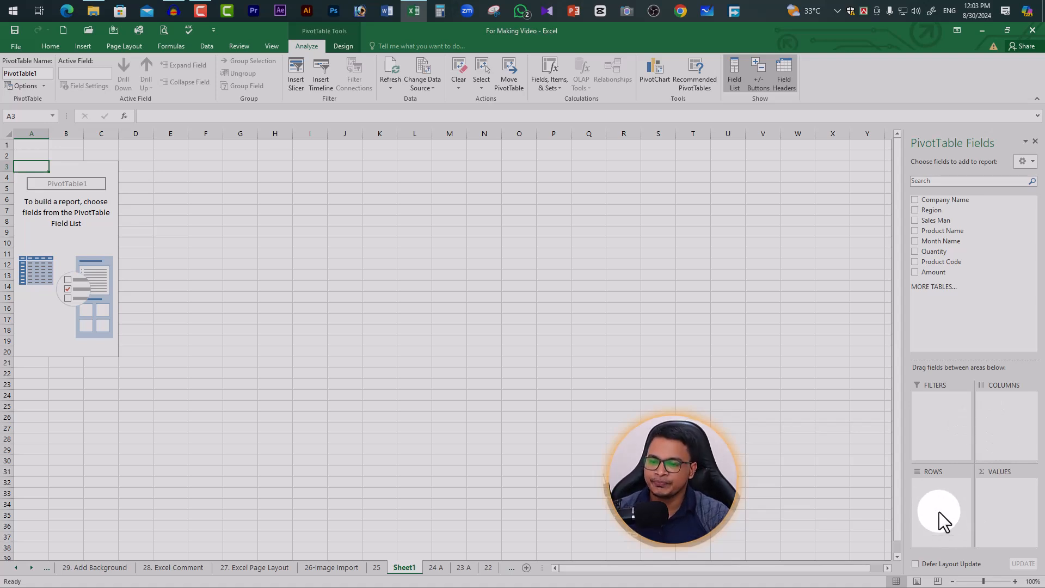
left_click(1002, 407)
left_click(999, 489)
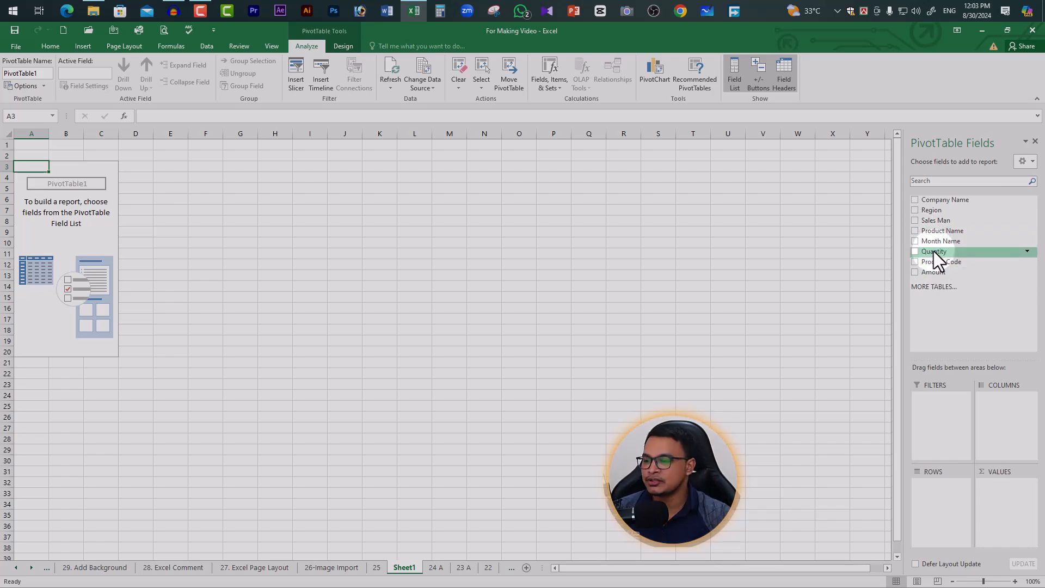
left_click(436, 567)
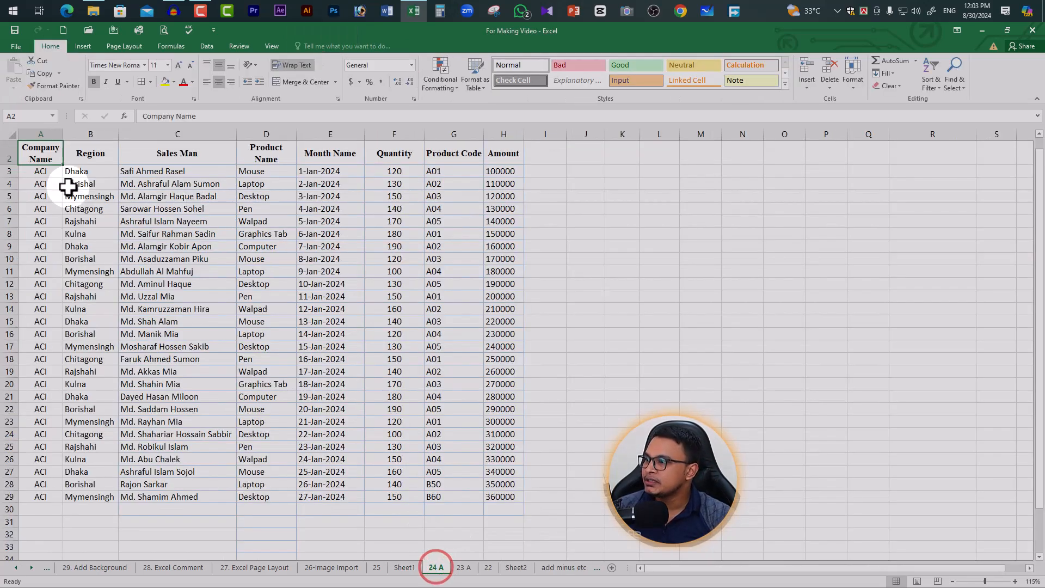
left_click(405, 568)
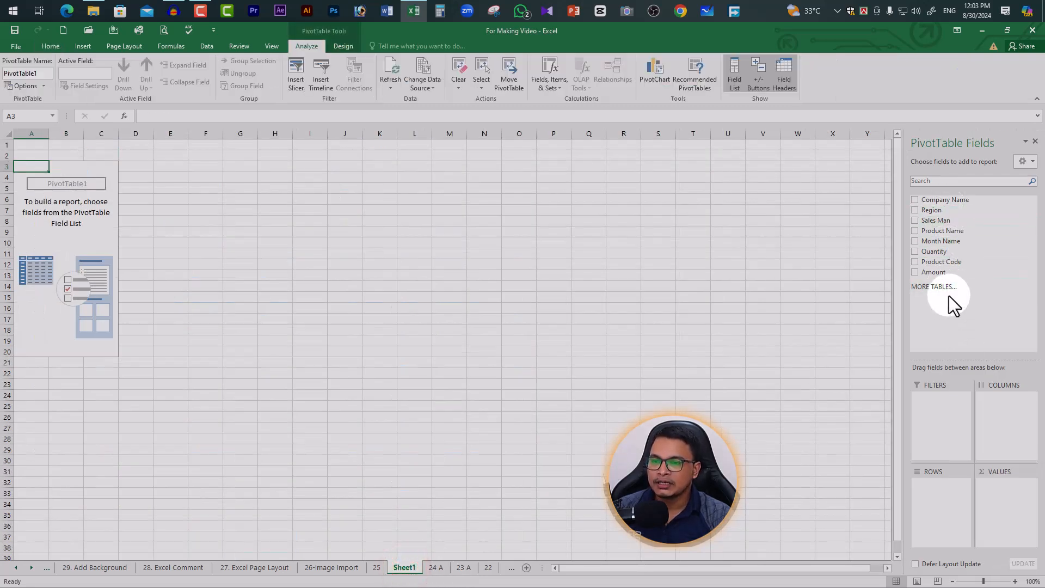
Step: Try the Company Name and Region fields in the PivotTable report and remove both again
left_click(915, 200)
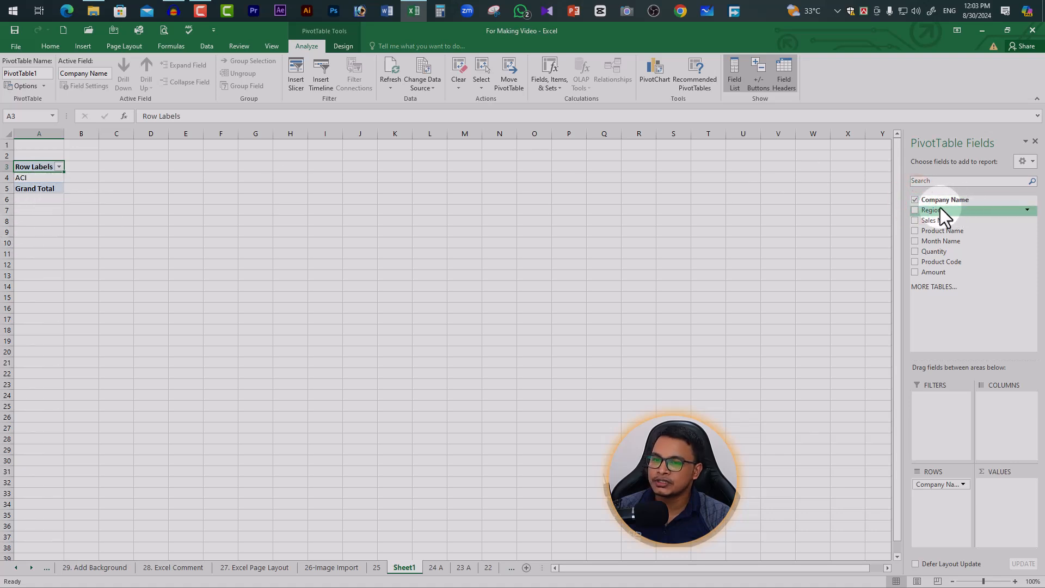
left_click(915, 210)
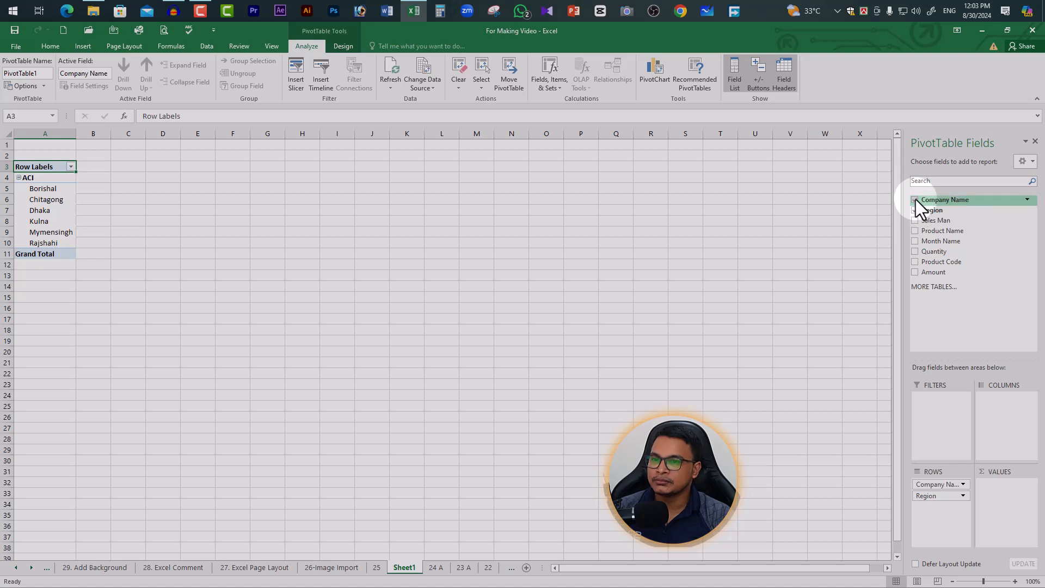
left_click(915, 200)
left_click(915, 210)
Step: Try a report of Amount per Sales Man, with and without Product Code, and clear all fields from it again
left_click(915, 220)
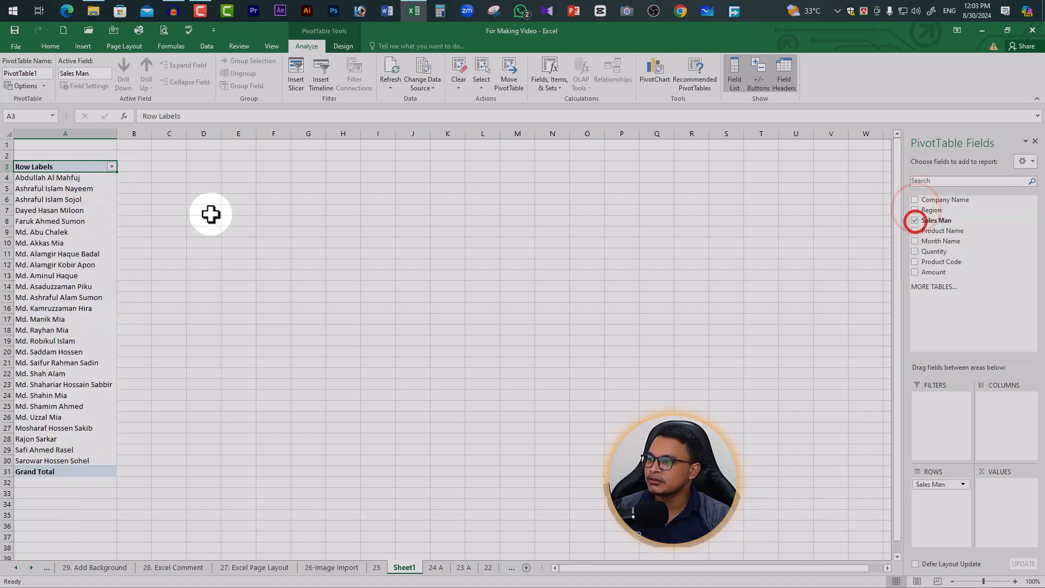
left_click(915, 272)
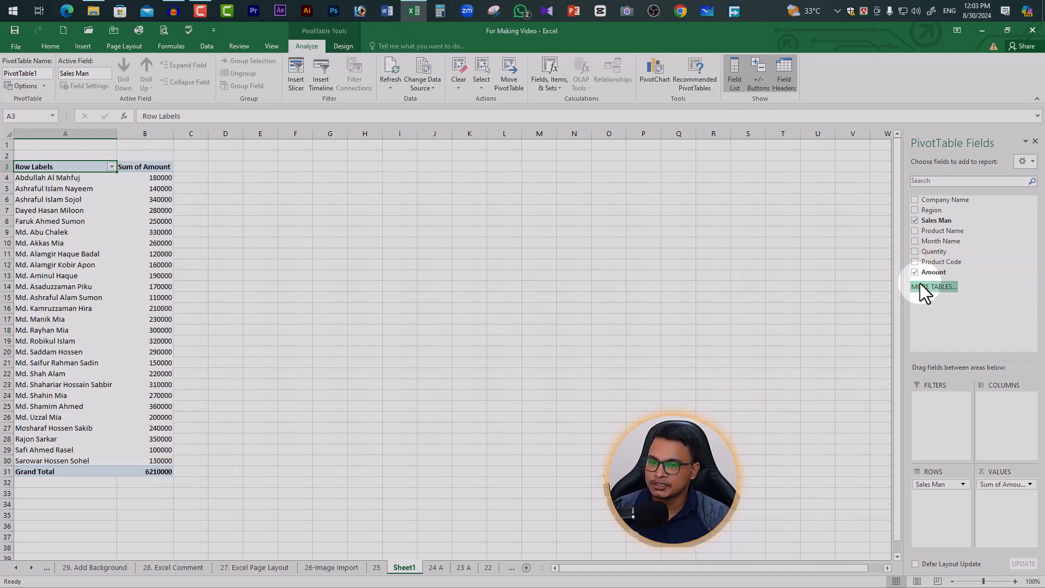
left_click(915, 262)
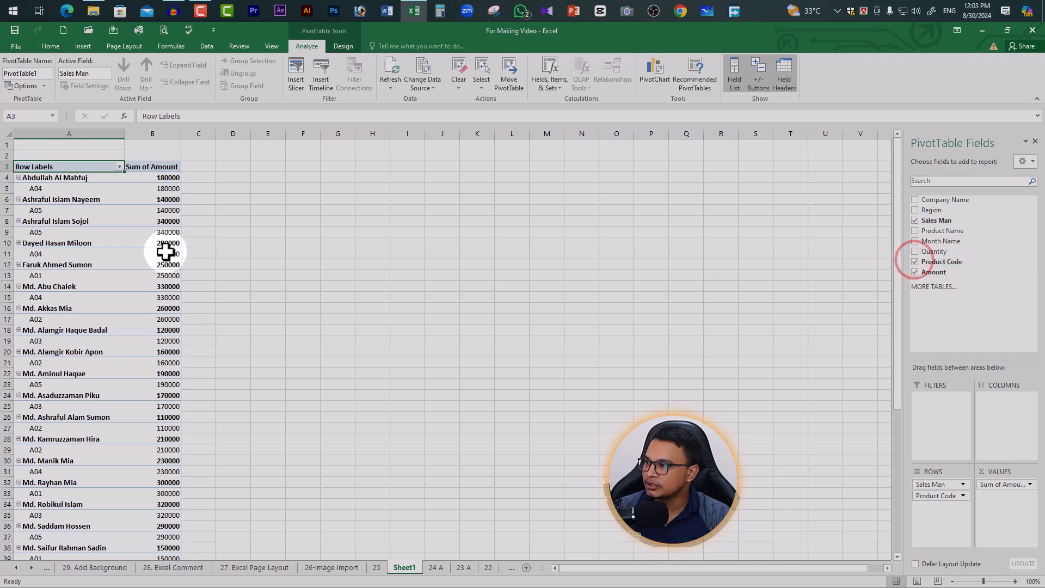
left_click(915, 262)
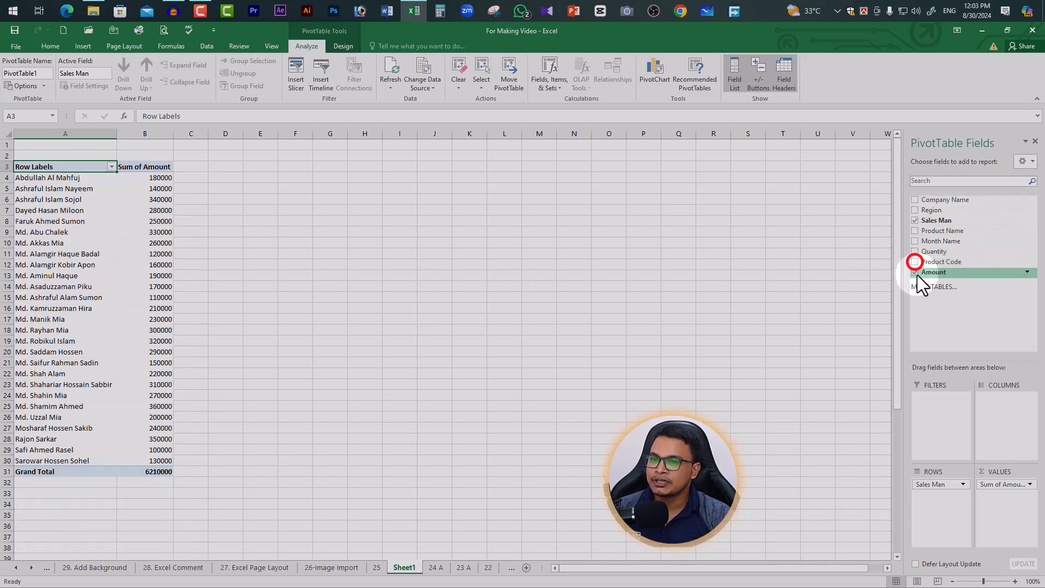
left_click(916, 272)
left_click(915, 220)
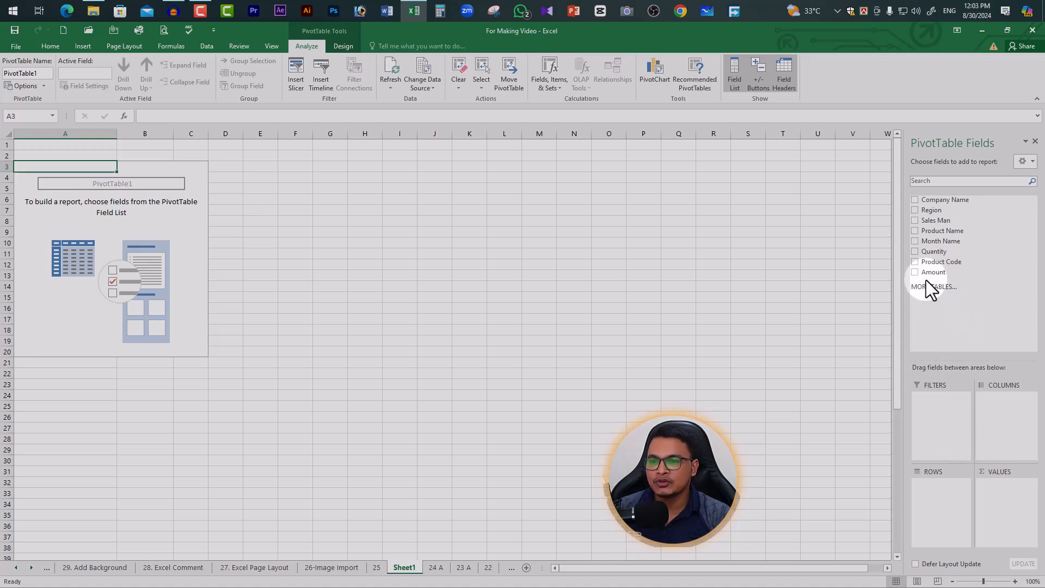
Step: Lay out the PivotTable with Amount as values, Sales Man as rows, Month Name as columns, and Product Name and Quantity as filters
left_click_drag(932, 275, 1000, 486)
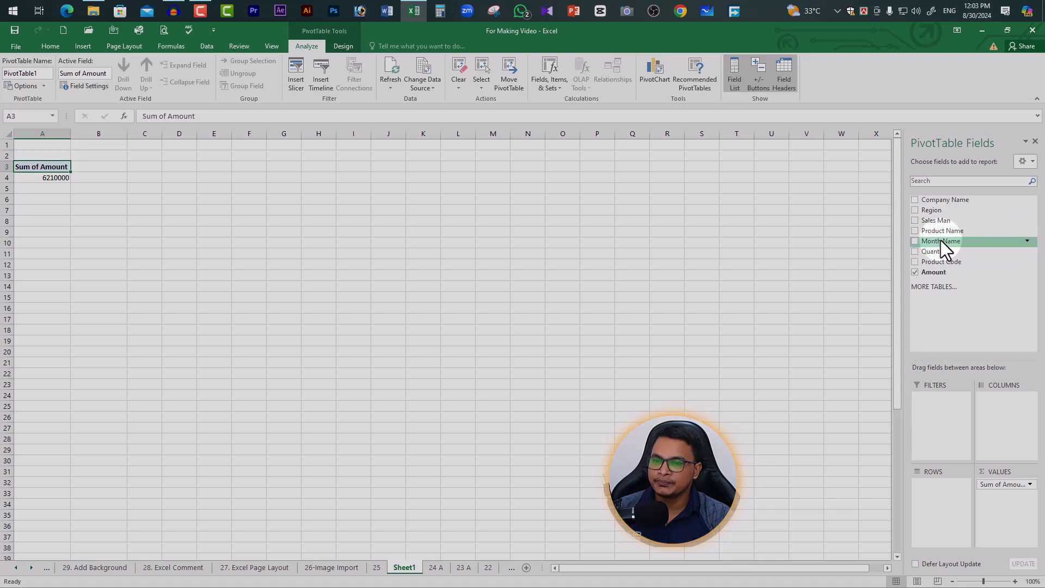
left_click_drag(936, 233, 942, 422)
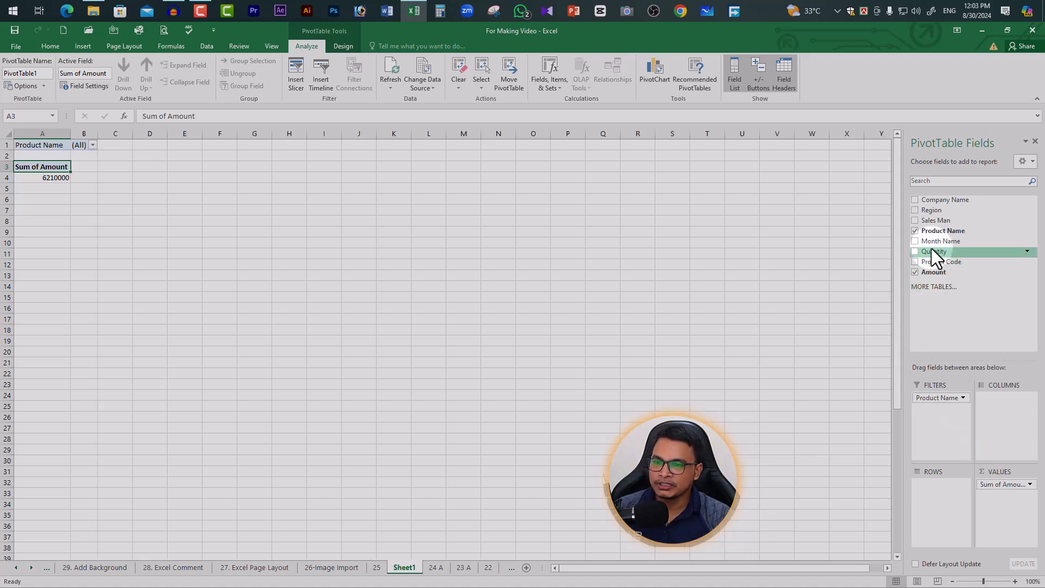
left_click_drag(937, 243, 1002, 407)
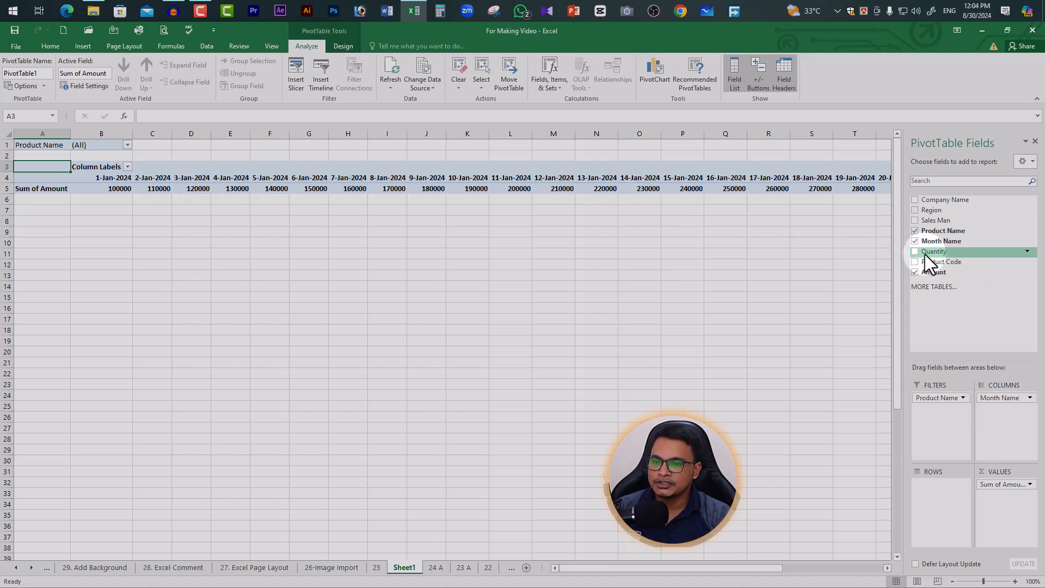
left_click_drag(925, 253, 937, 414)
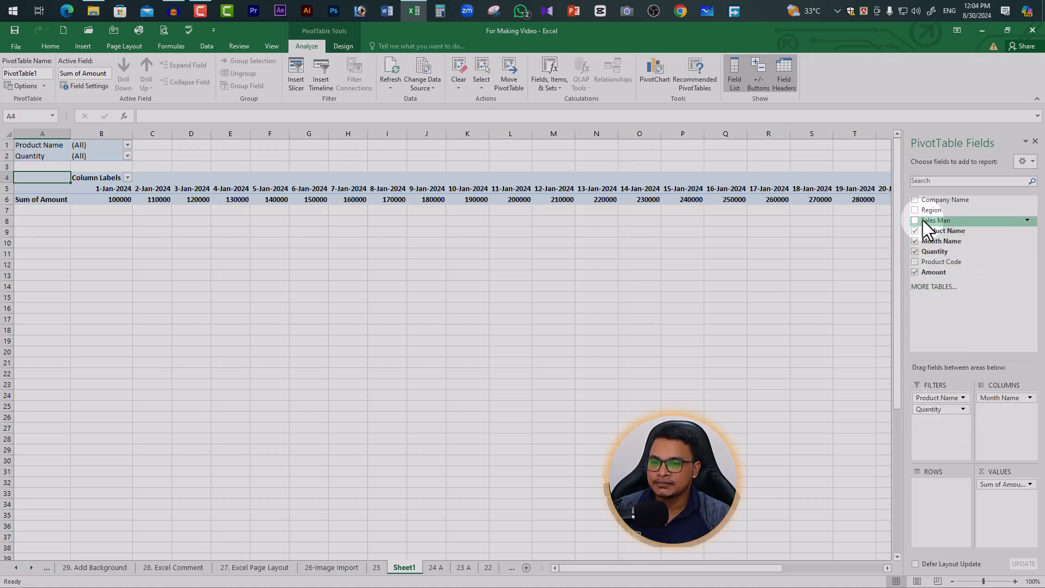
left_click_drag(923, 220, 945, 491)
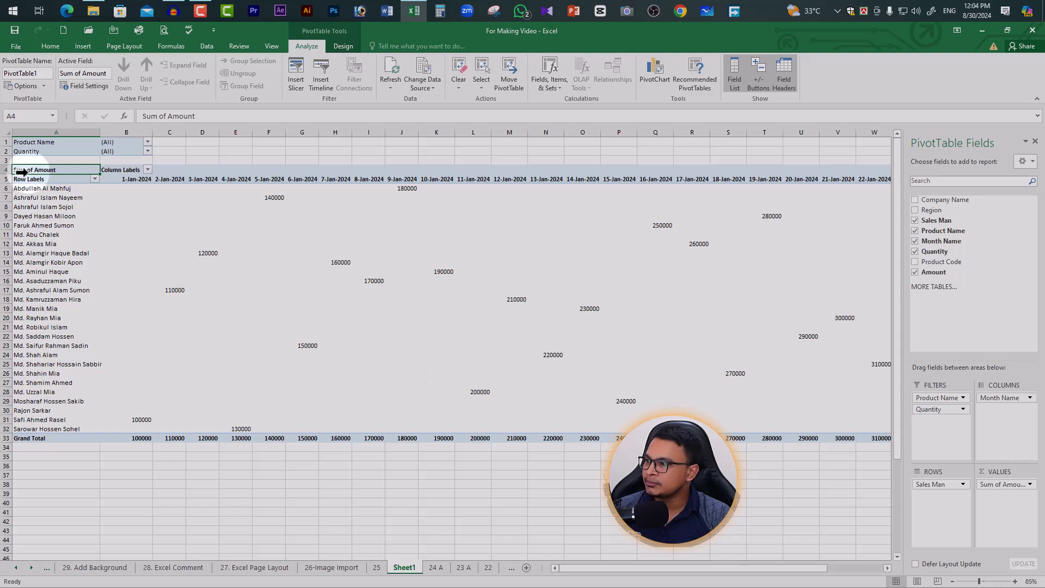
Step: Apply borders to the PivotTable's cells and add Region, Company Name and Product Code as report filters
left_click_drag(24, 188, 656, 439)
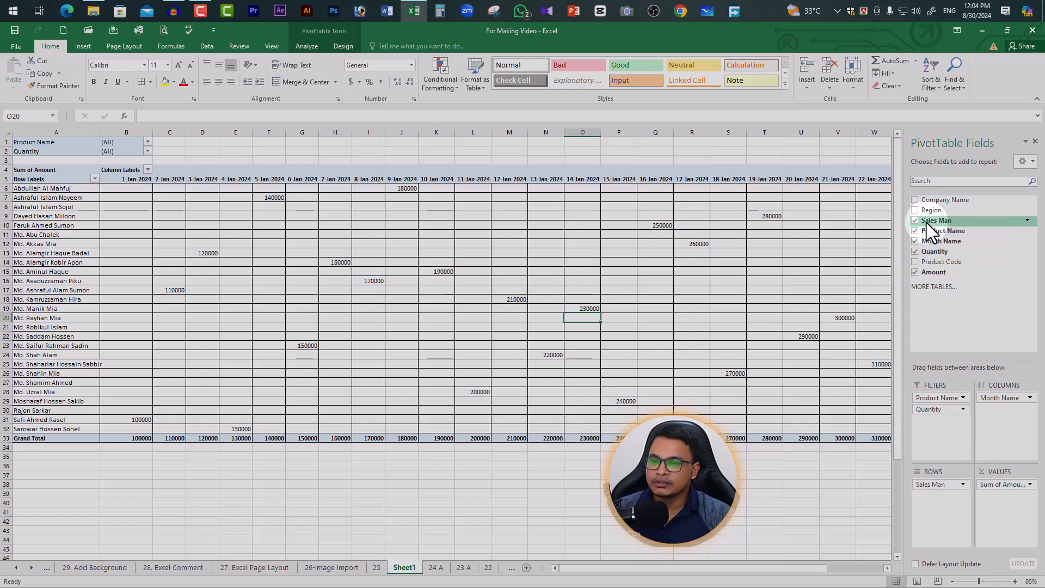
left_click_drag(930, 210, 941, 421)
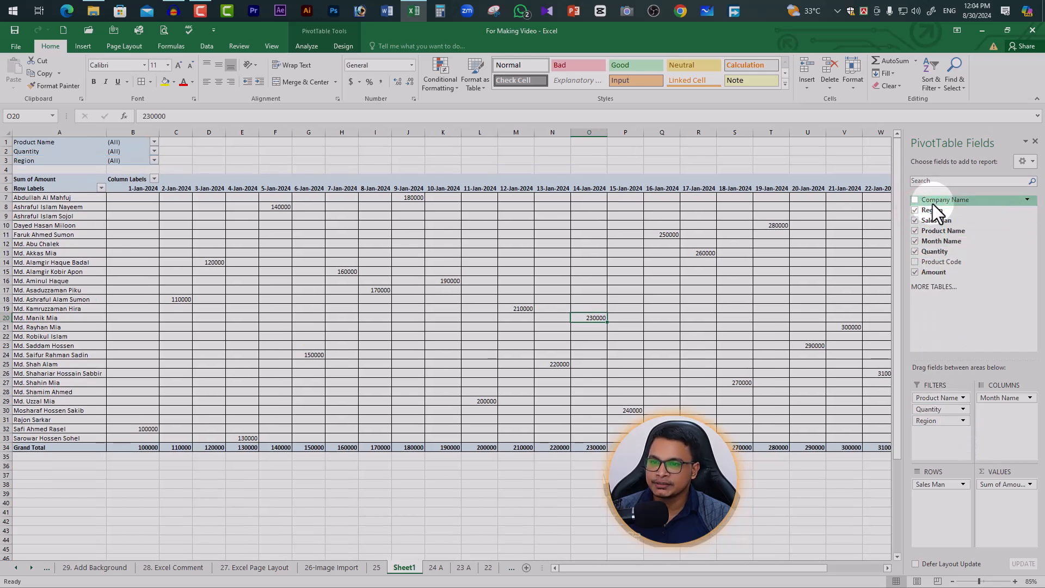
left_click_drag(932, 203, 936, 428)
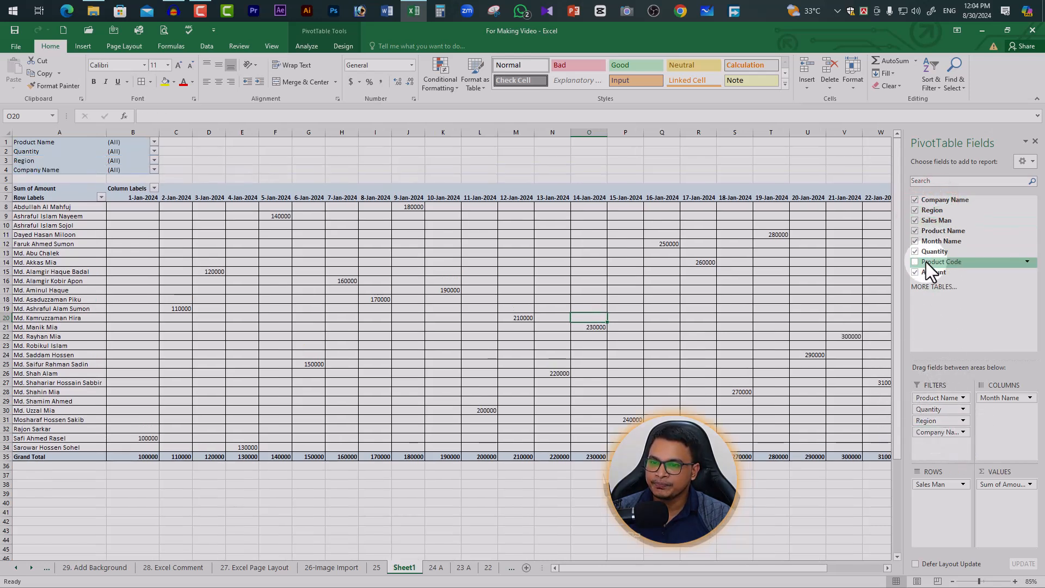
left_click_drag(924, 264, 945, 448)
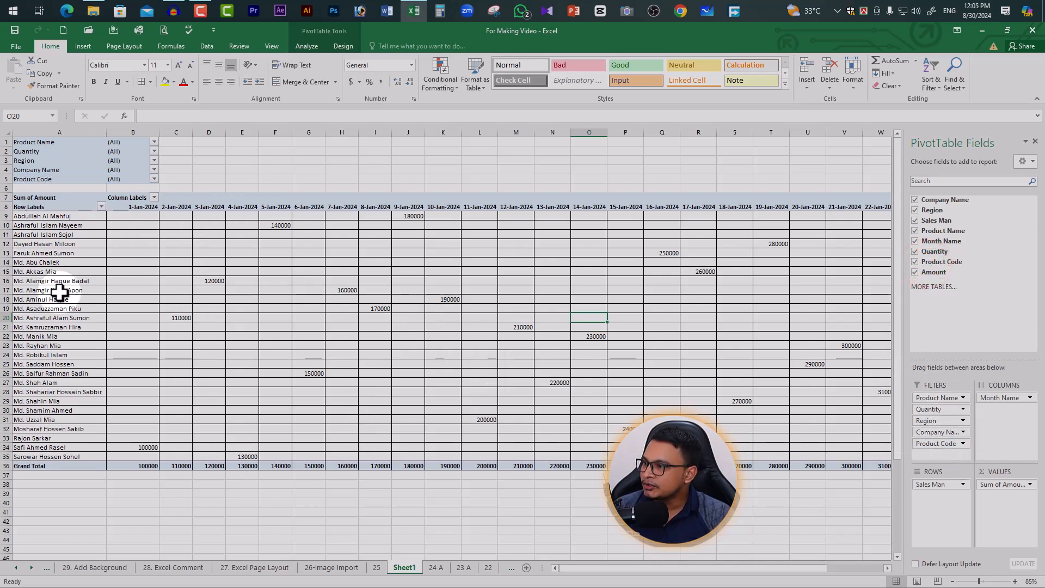
Step: Filter the PivotTable's row labels to show only the third salesperson in the list
left_click(69, 264)
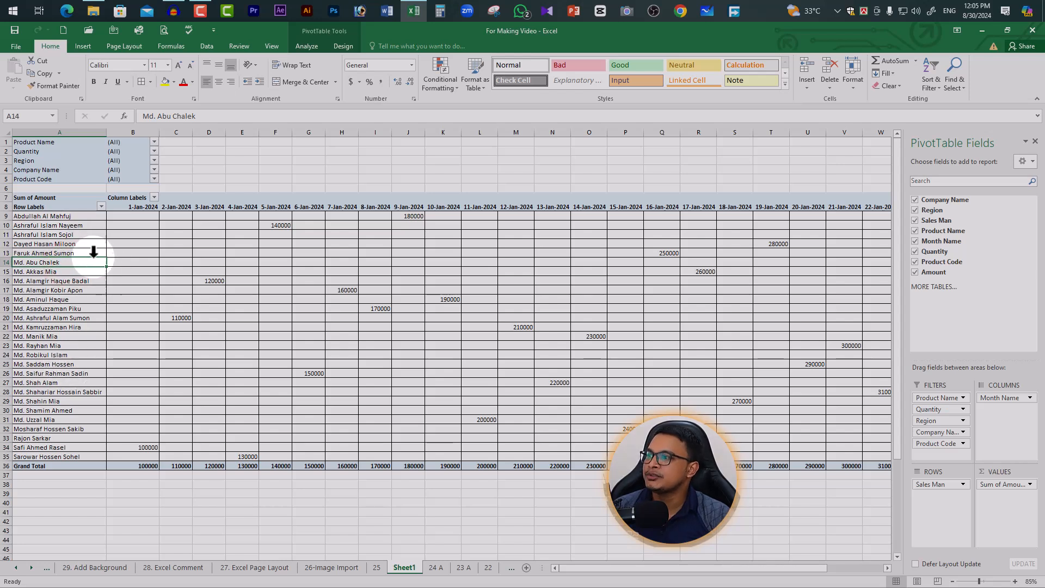
left_click(101, 206)
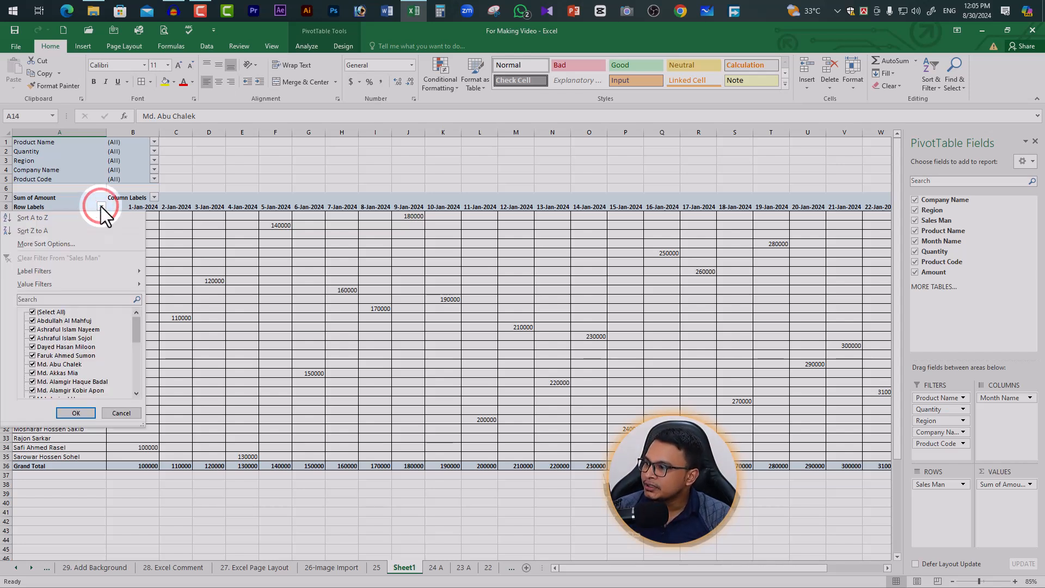
left_click(32, 312)
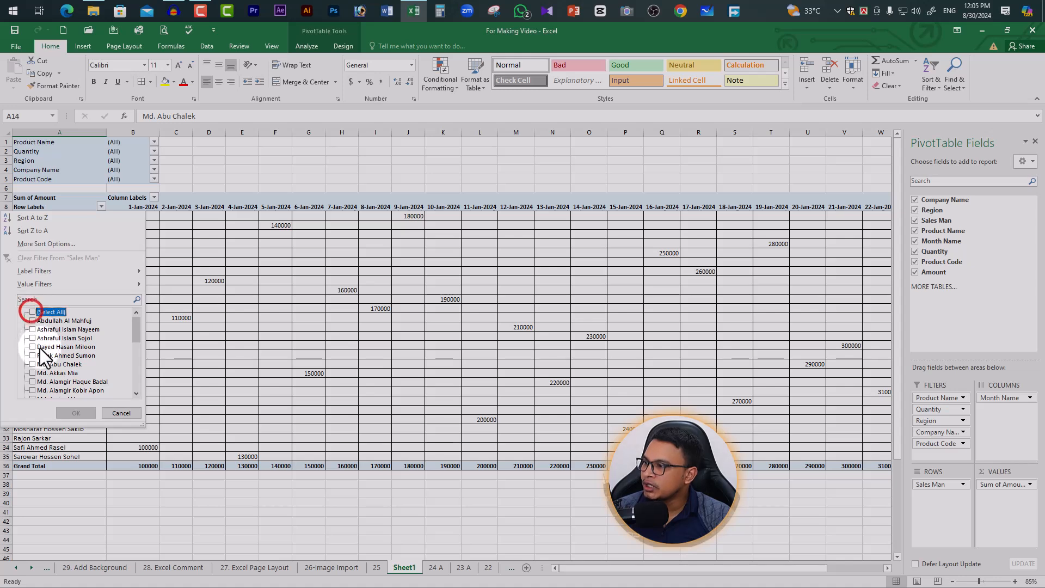
left_click(34, 338)
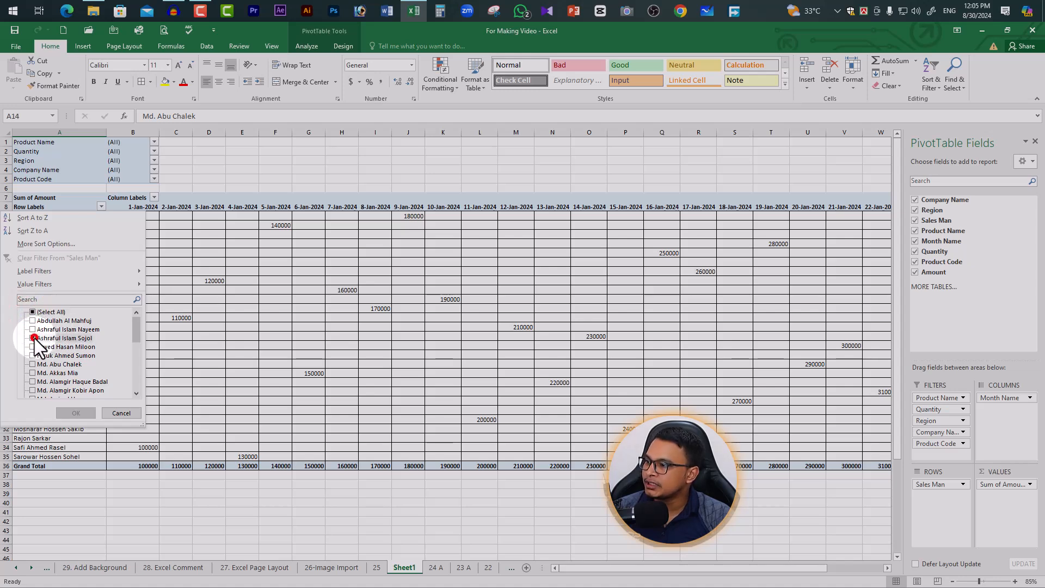
left_click(75, 412)
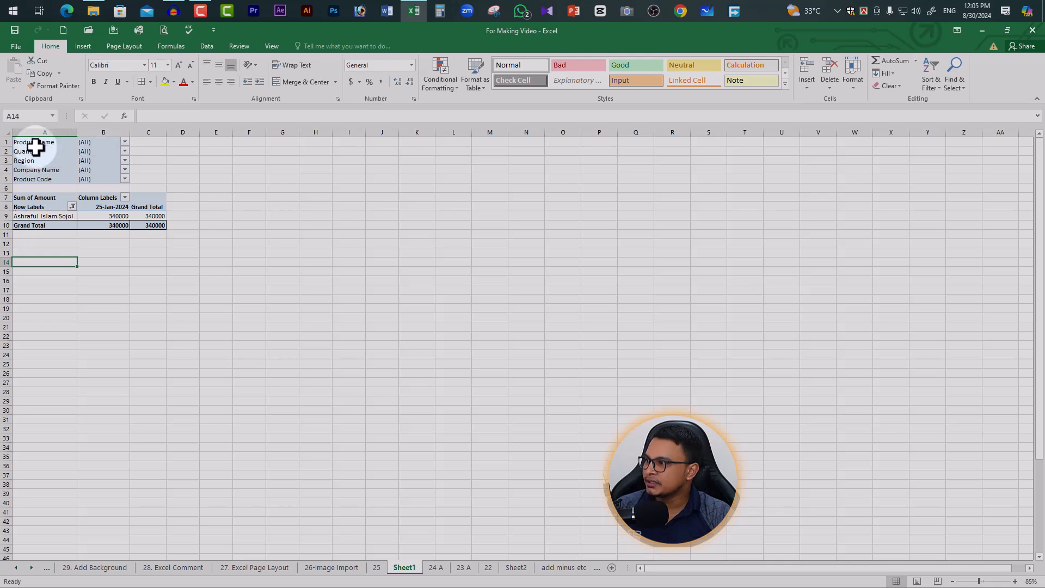
Step: Try the Product Name report filter with Computer, Desktop, Graphics Tab and Laptop, one after another
left_click(125, 143)
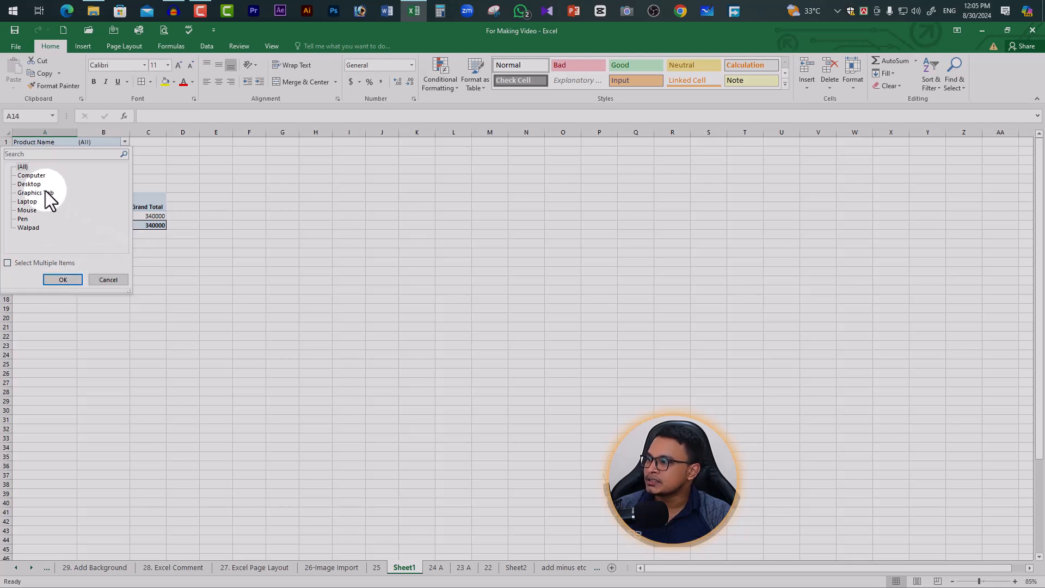
left_click(63, 279)
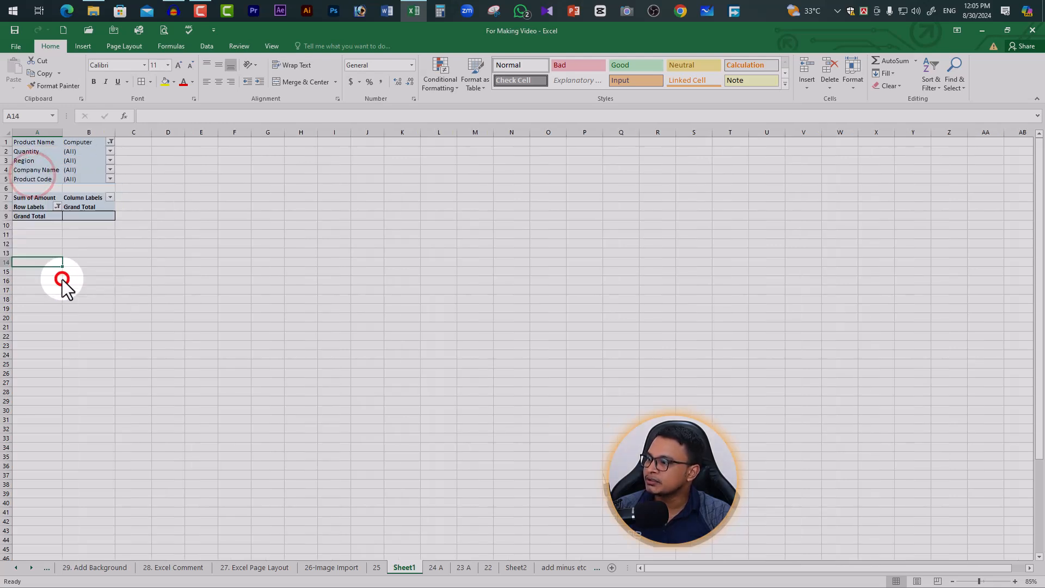
left_click(111, 143)
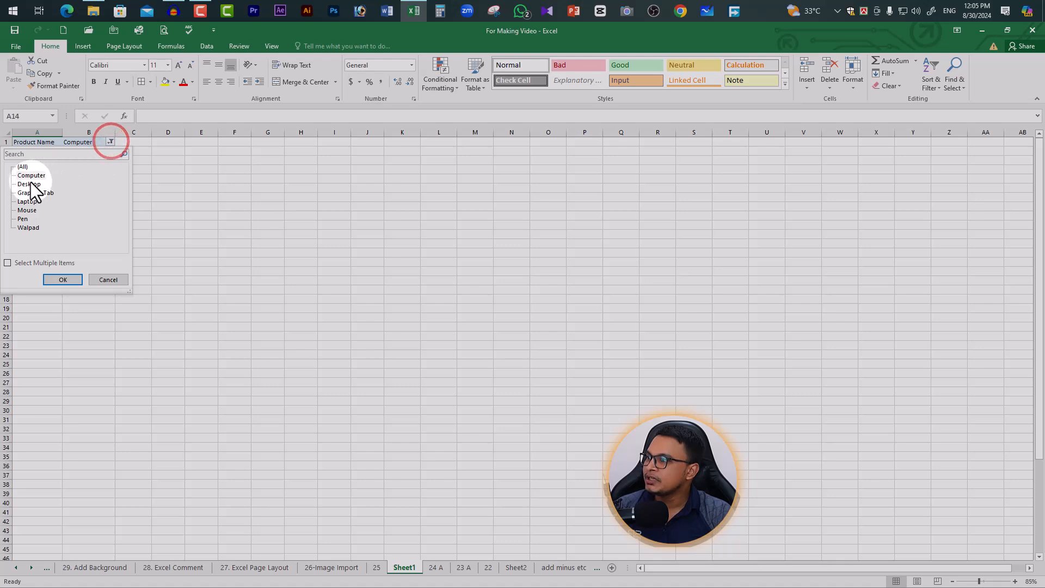
left_click(63, 279)
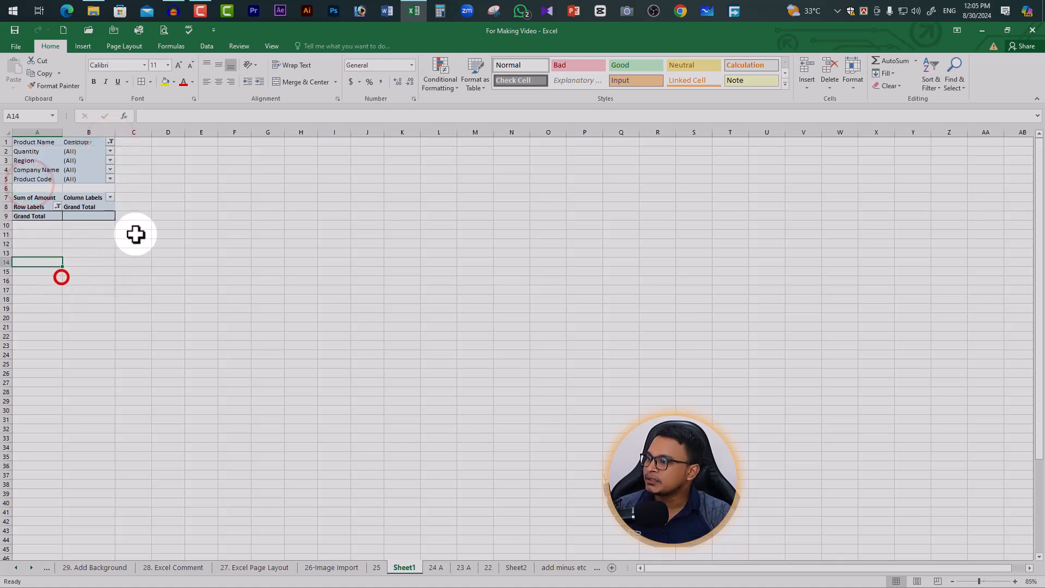
left_click(110, 142)
left_click(35, 194)
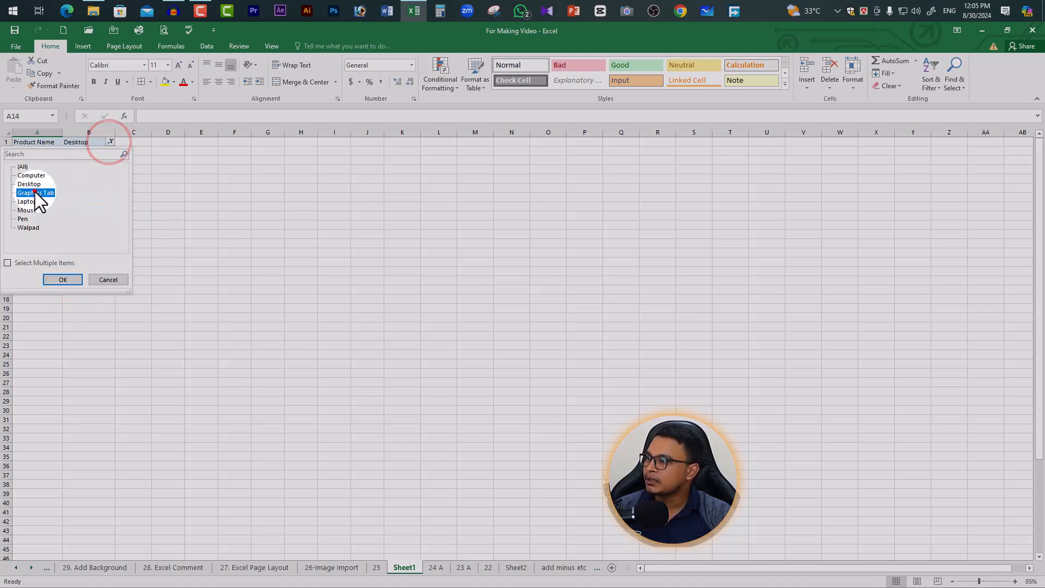
left_click(58, 281)
left_click(109, 142)
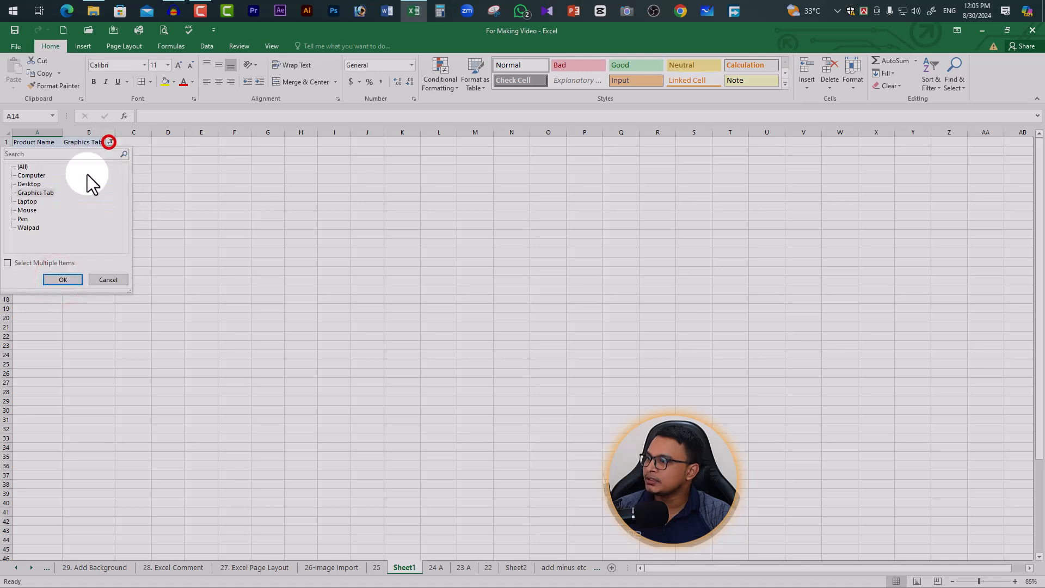
left_click(29, 202)
left_click(54, 280)
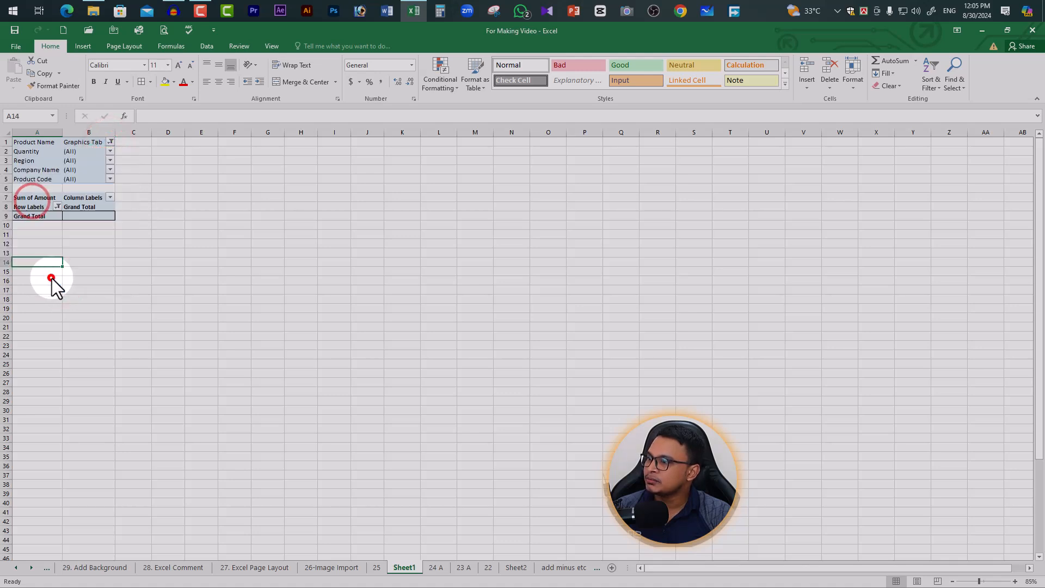
Step: Set the Product Name report filter to Mouse
left_click(110, 143)
left_click(33, 212)
left_click(60, 281)
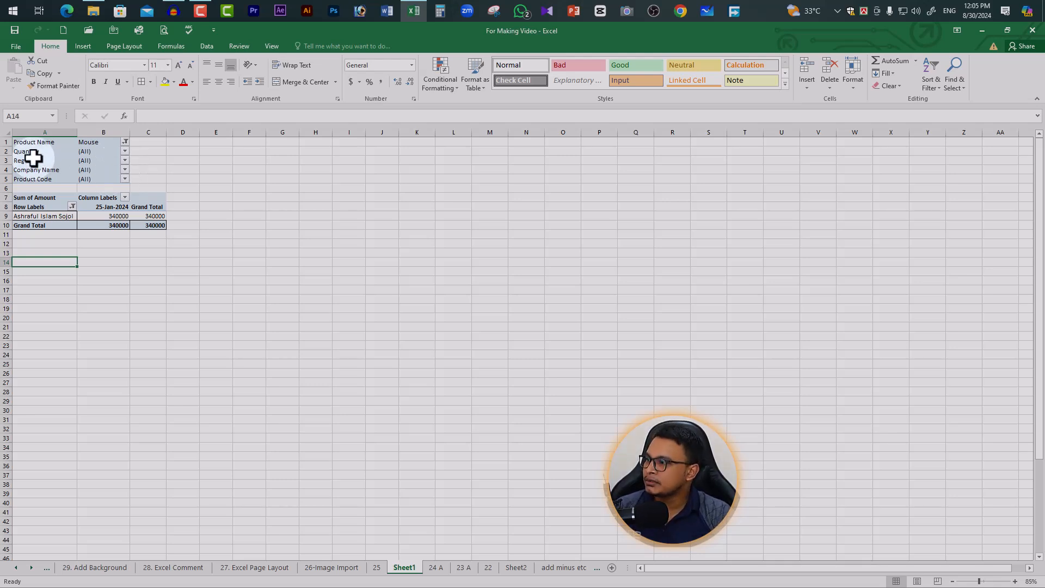
Step: Look over the choices of the Quantity filter without changing it, and try the Region filter with Rajshahi
left_click(124, 151)
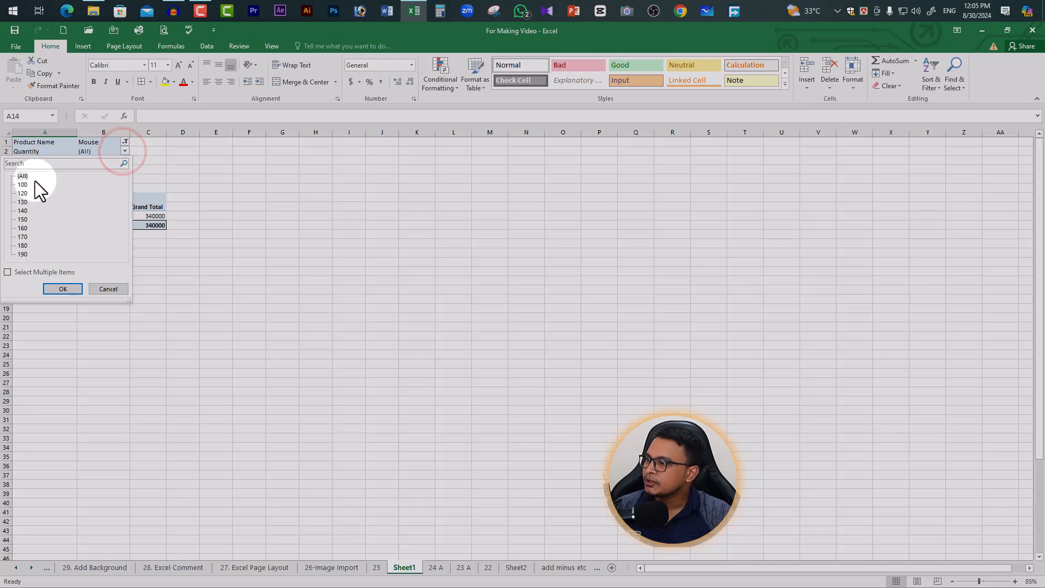
left_click(148, 161)
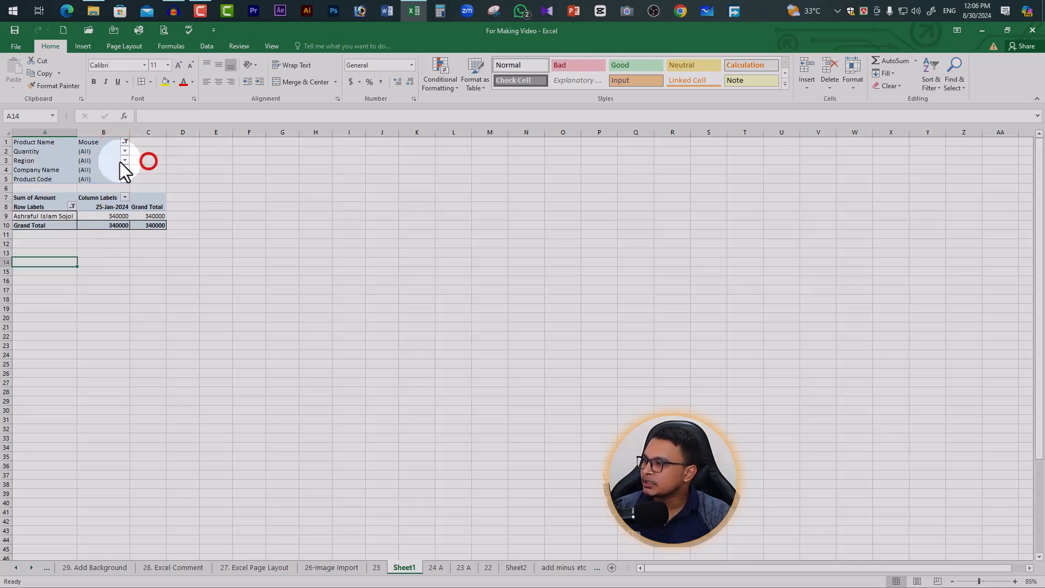
left_click(125, 161)
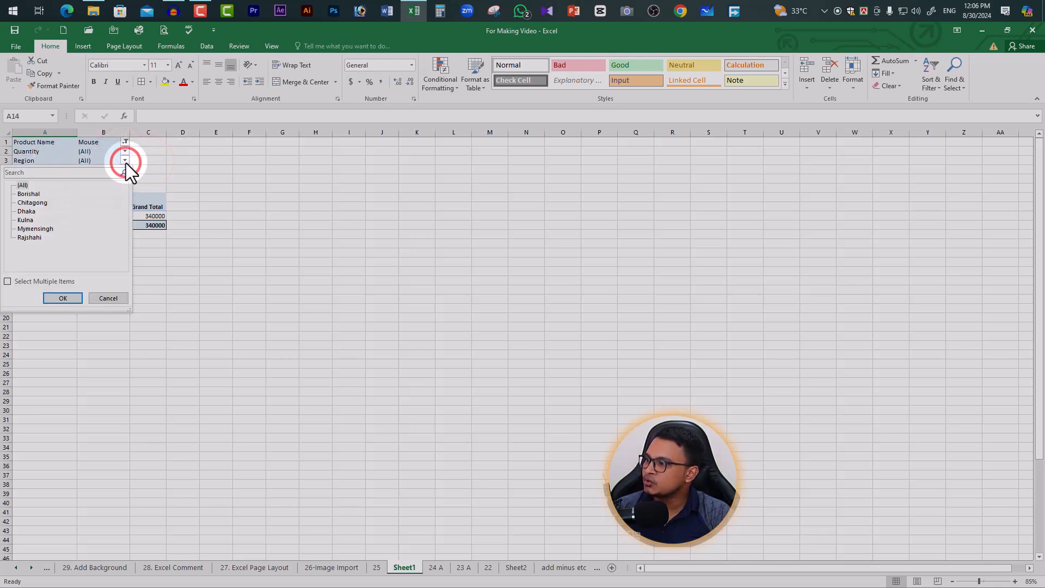
left_click(63, 297)
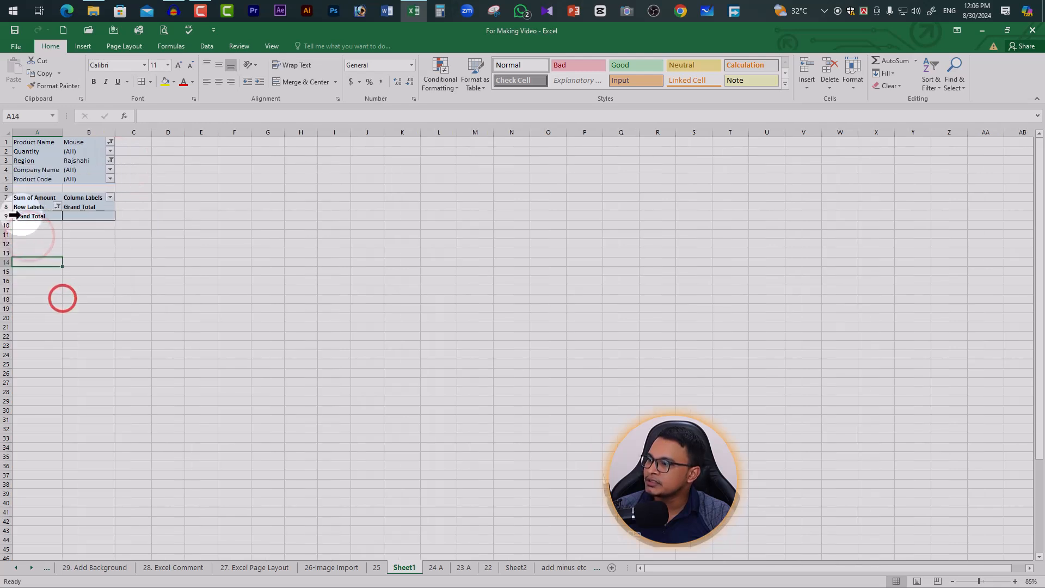
Step: Try the Region report filter with Mymensingh, Kulna and Dhaka, one after another
left_click(110, 160)
left_click(35, 228)
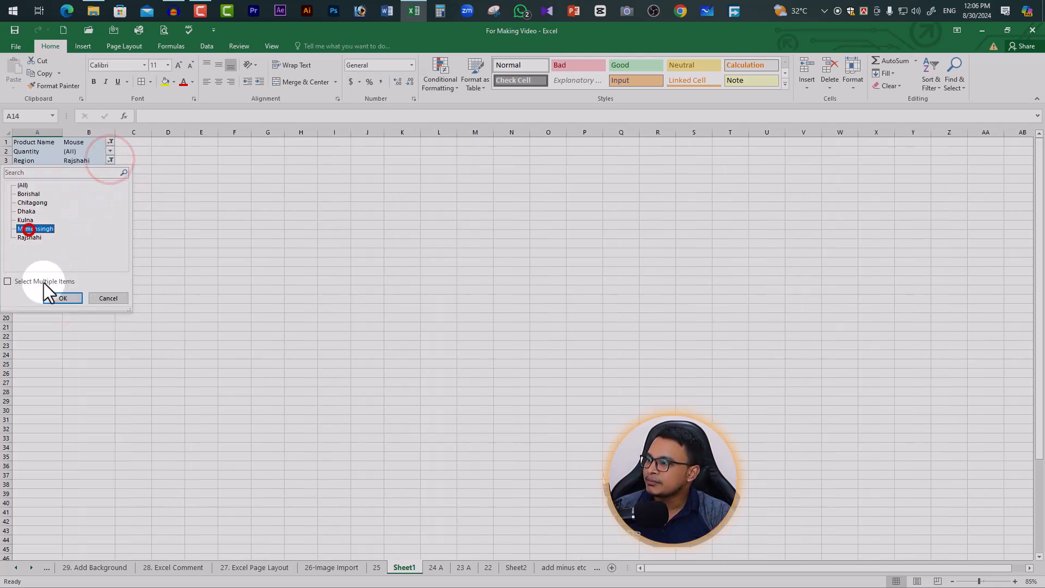
left_click(62, 297)
left_click(110, 160)
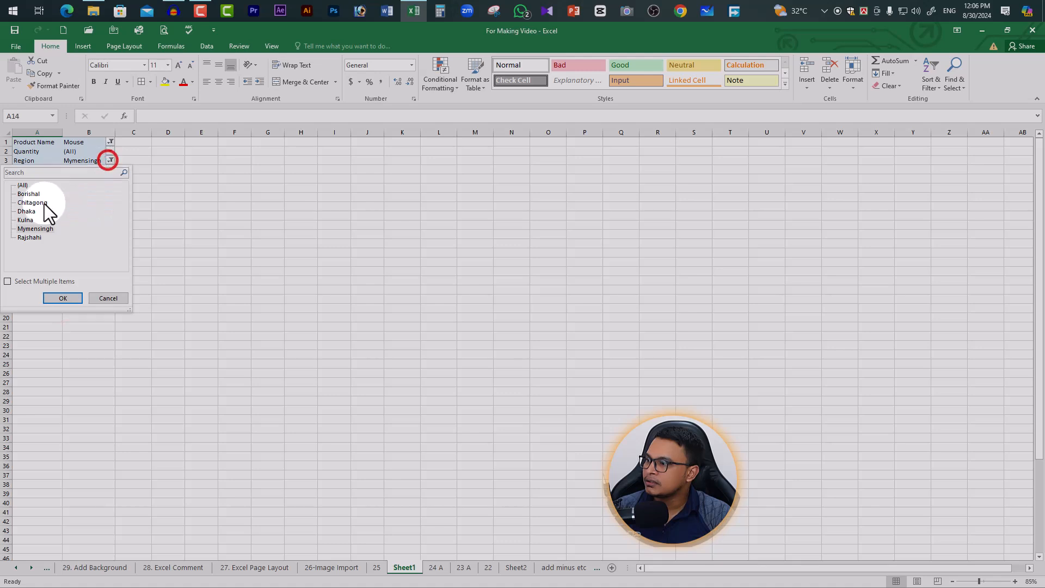
left_click(25, 220)
left_click(63, 297)
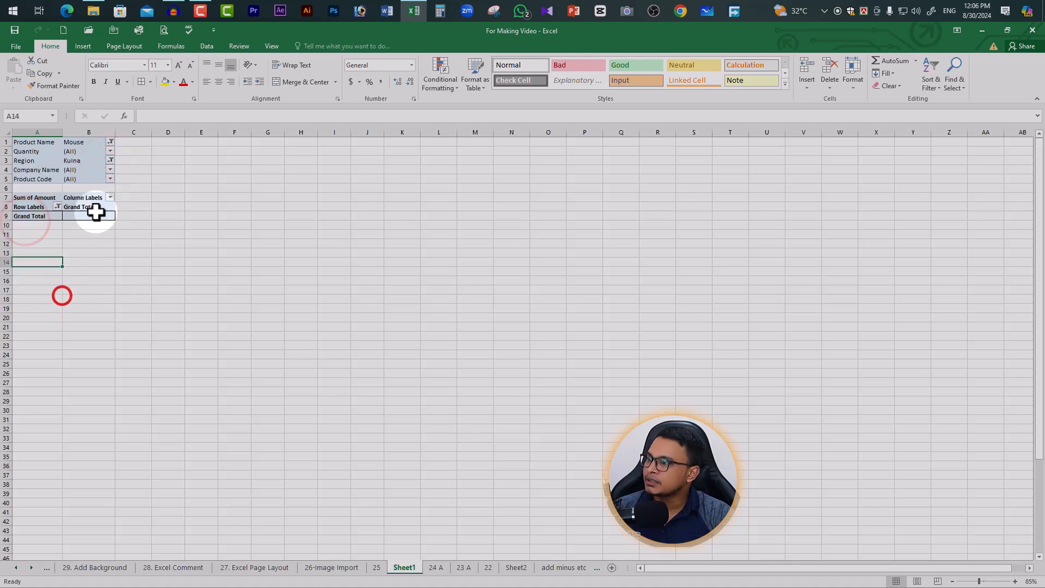
left_click(110, 160)
left_click(27, 211)
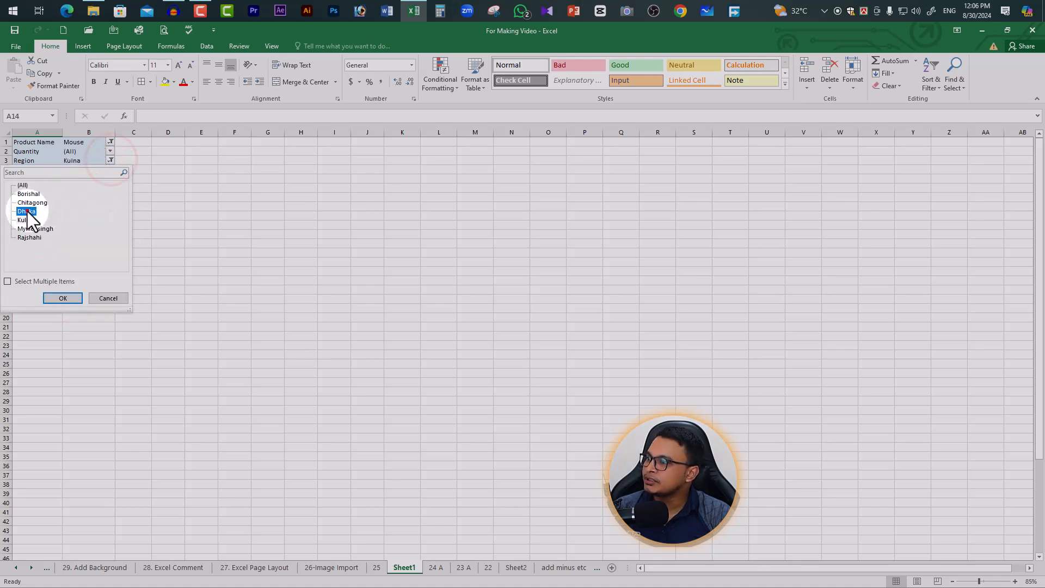
left_click(64, 298)
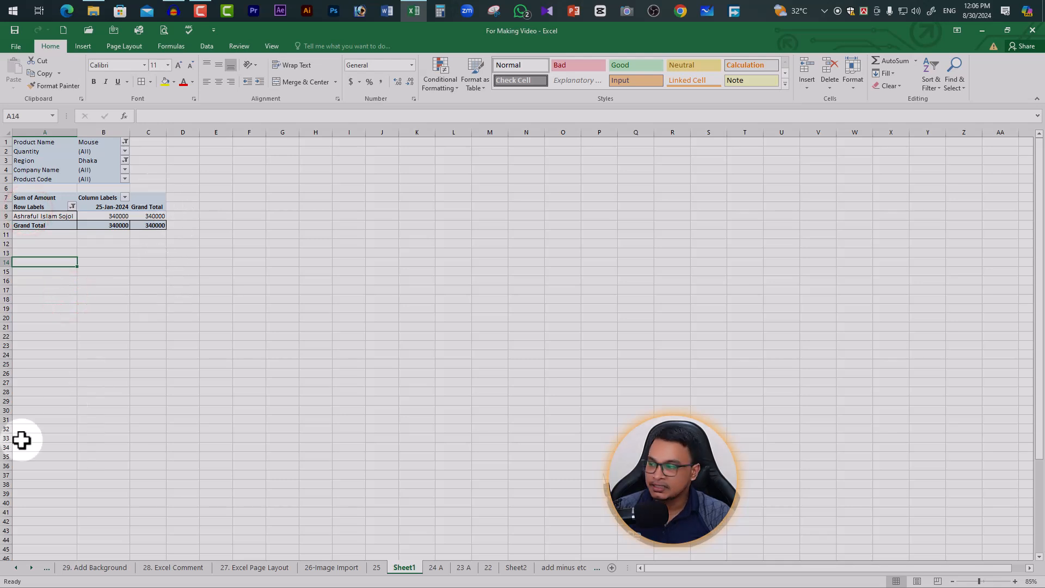
Step: Add the fourth, sixth and eighth salespeople in the list to the PivotTable's row label filter
left_click(72, 206)
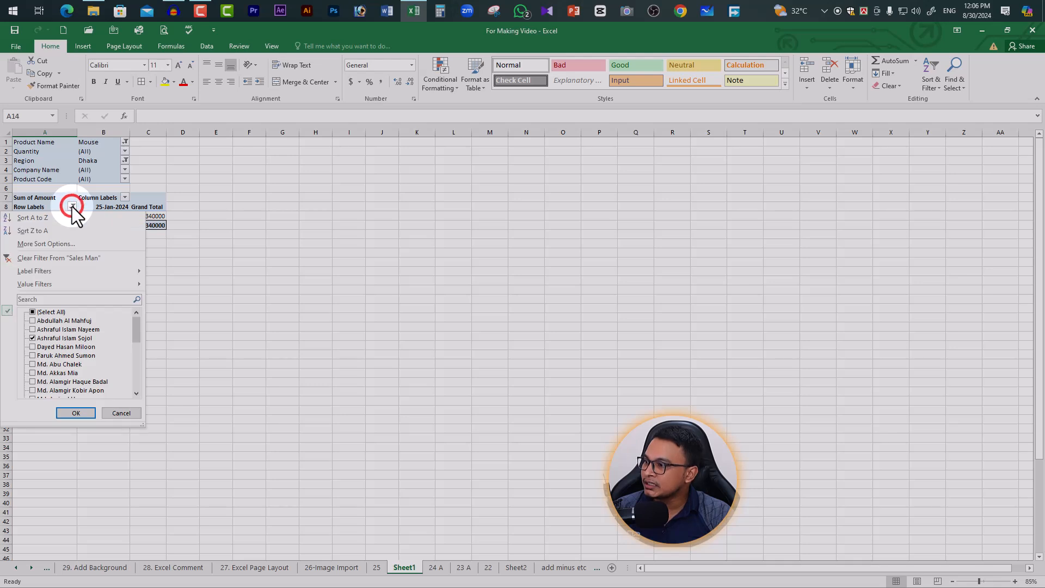
left_click(33, 347)
left_click(32, 364)
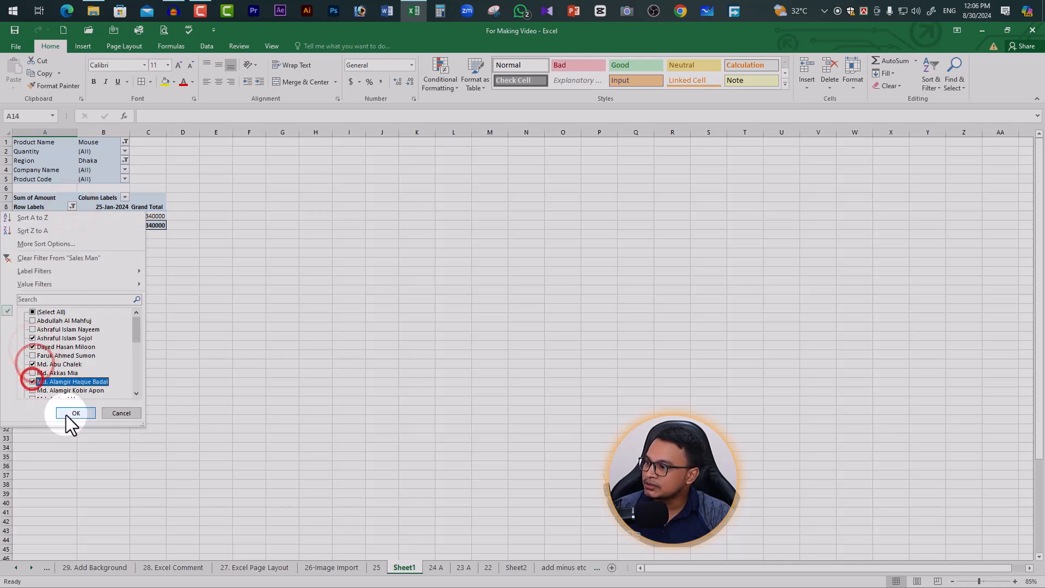
left_click(74, 413)
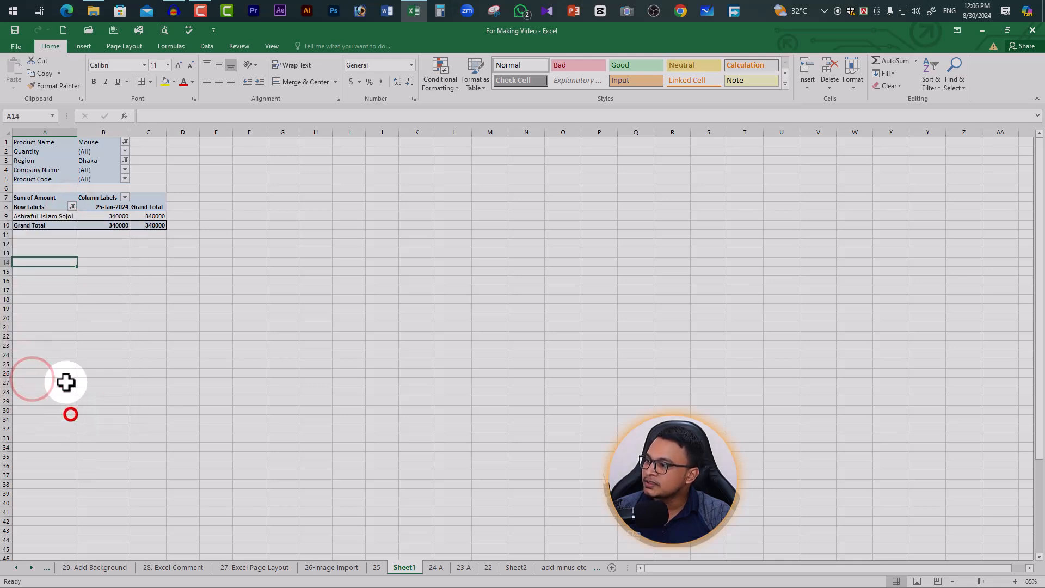
Step: Include all salespeople in the PivotTable's row labels, and look over the list of names without changing it
left_click(72, 206)
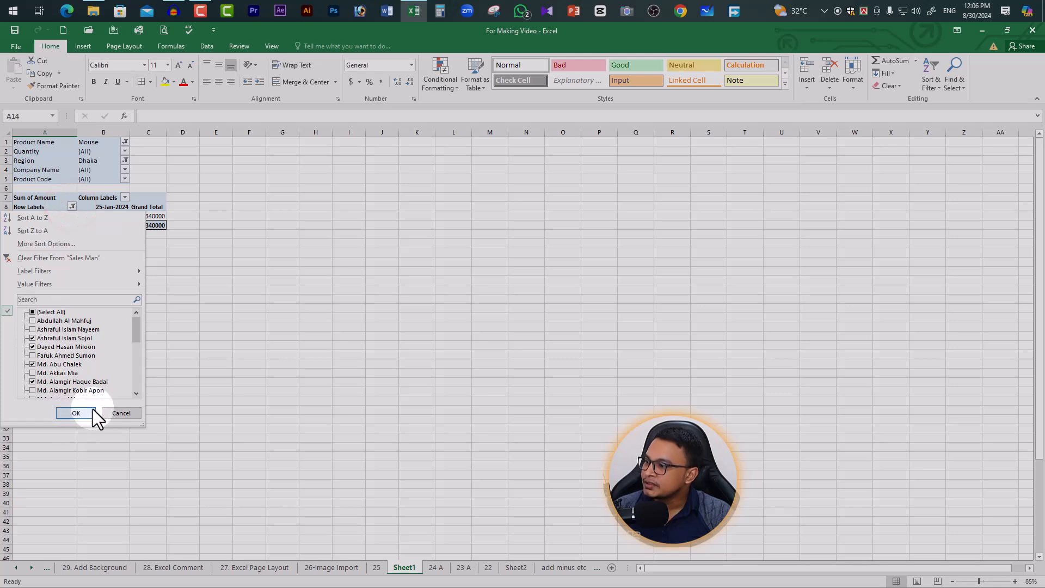
left_click(34, 312)
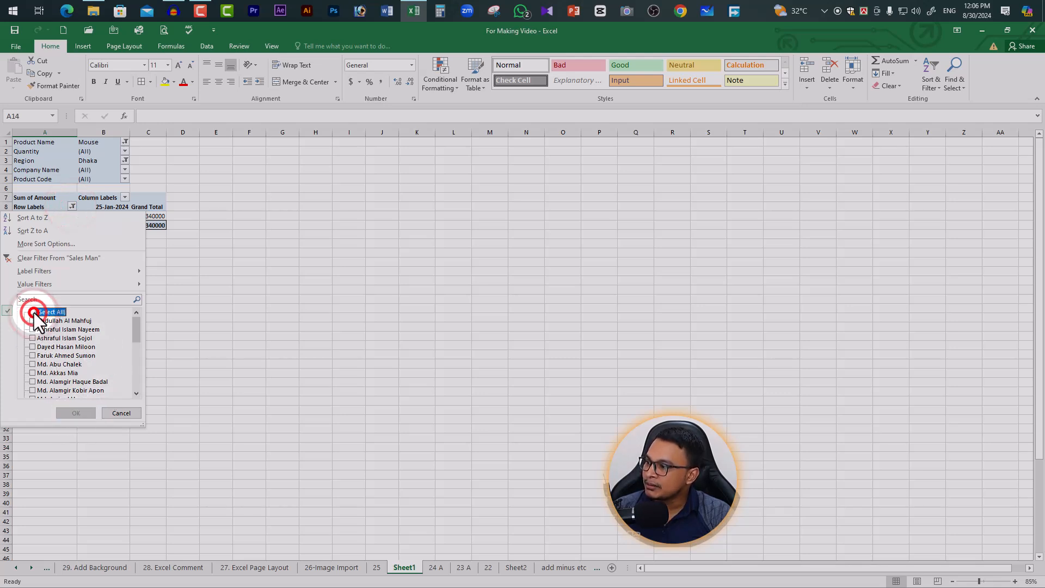
left_click(34, 312)
left_click(74, 414)
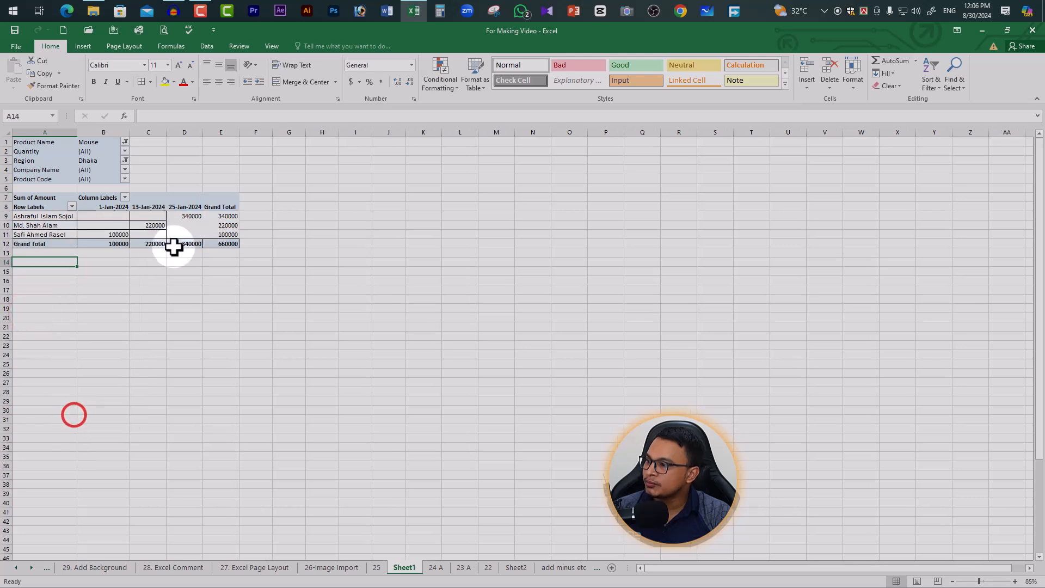
left_click(186, 319)
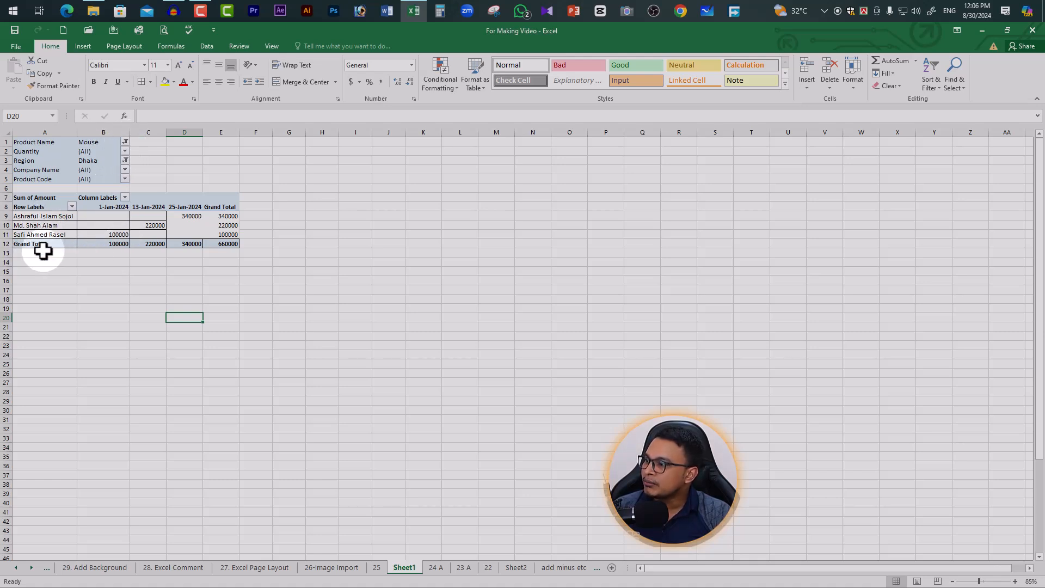
left_click(71, 207)
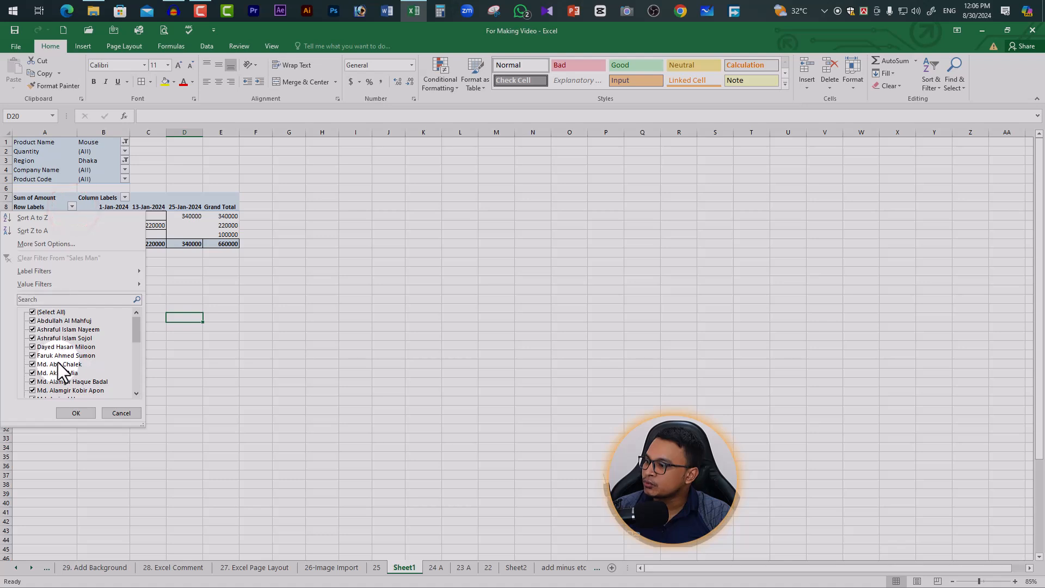
left_click(186, 261)
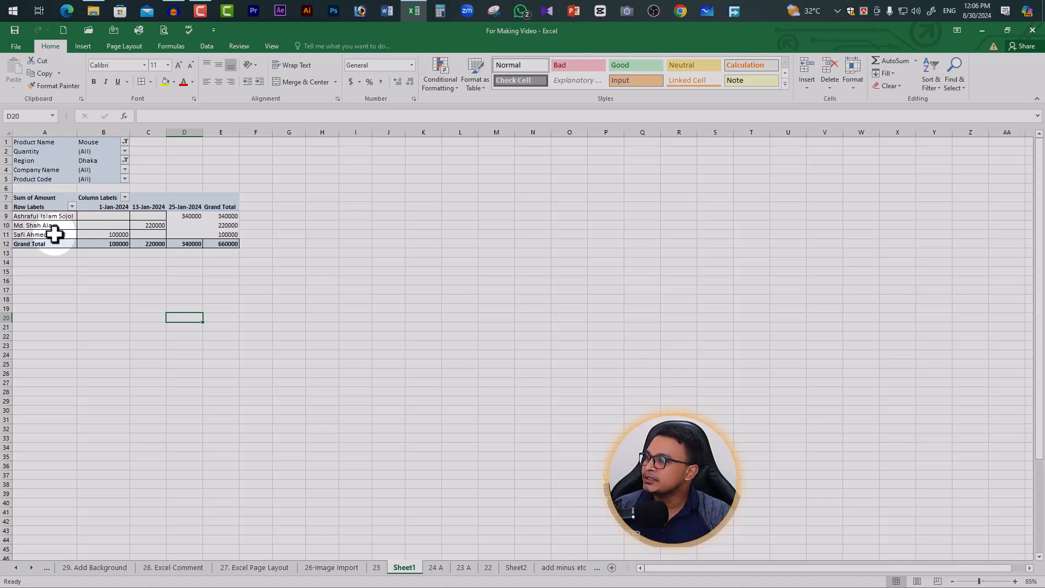
Step: Reset the Region and Product Name report filters to (All)
left_click(126, 161)
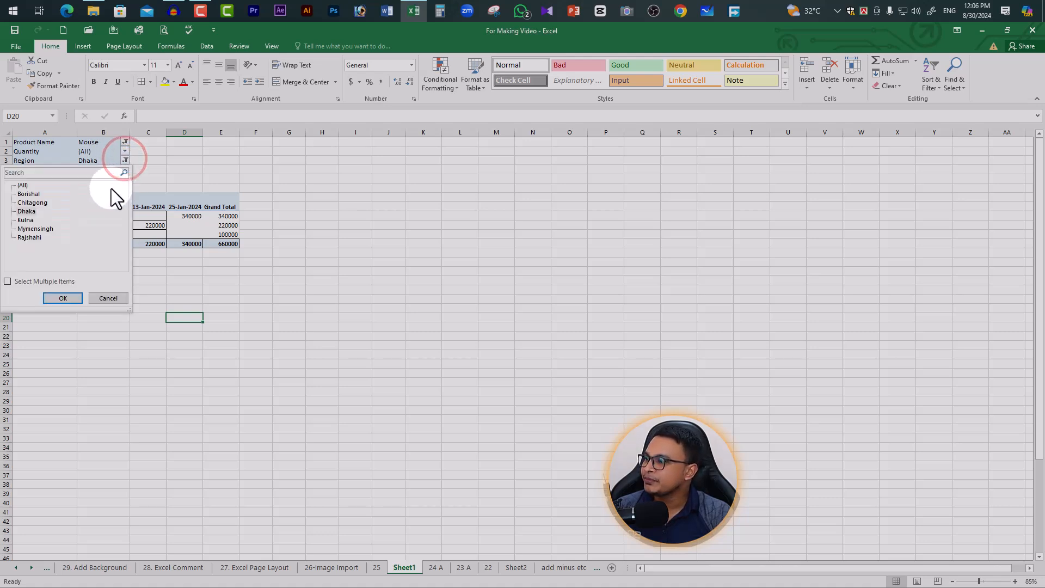
left_click(22, 186)
left_click(55, 298)
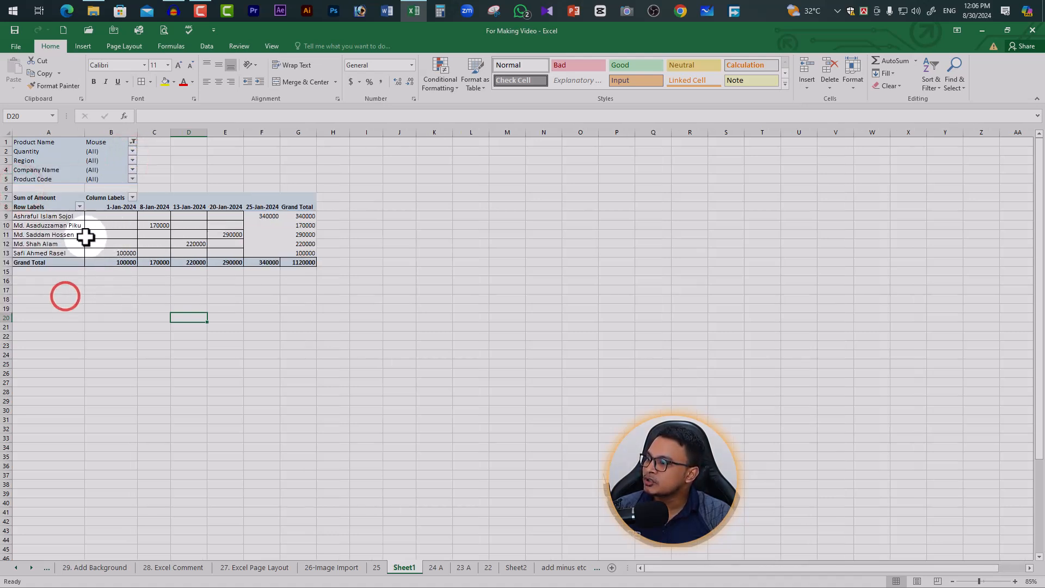
left_click(132, 141)
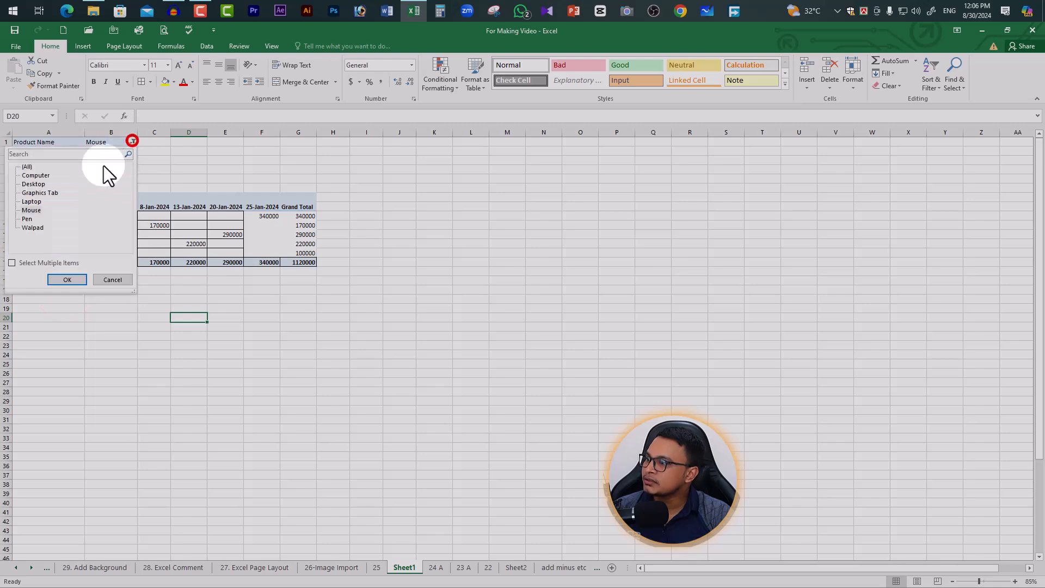
left_click(28, 166)
left_click(68, 279)
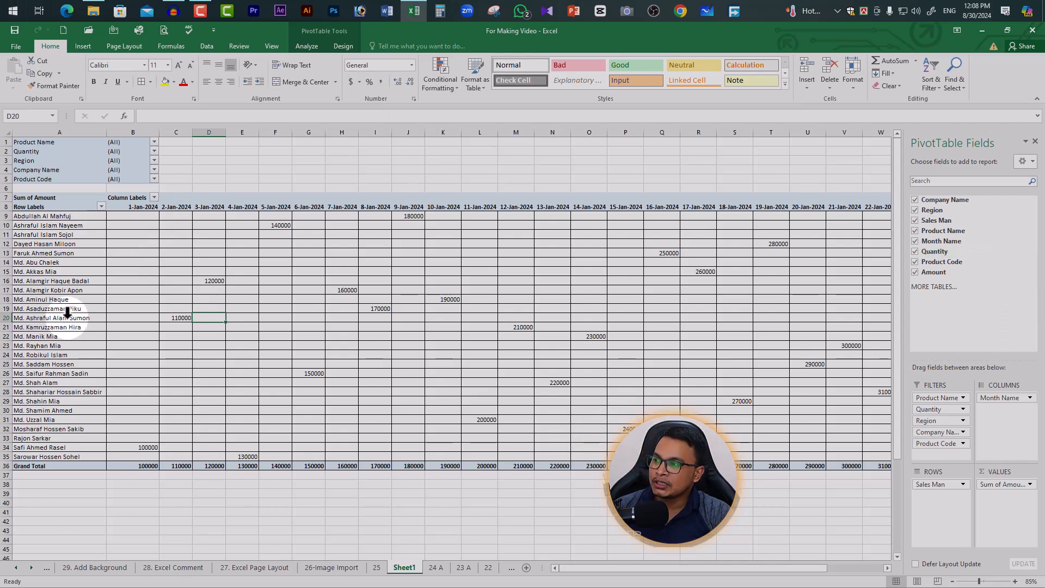
Step: Look through the full list of salespeople and filter the PivotTable's row labels to show only the sixth one
left_click(101, 206)
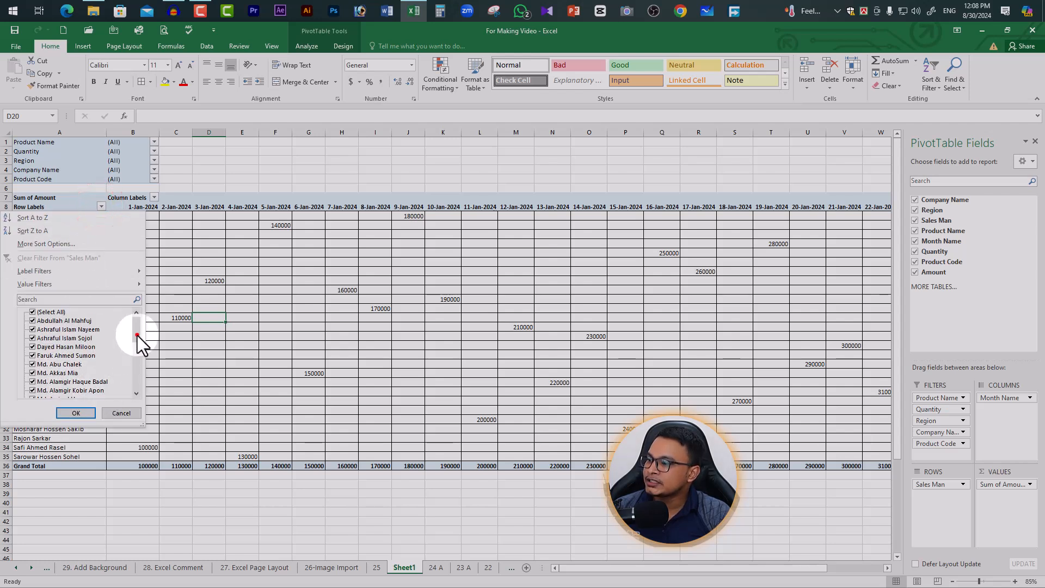
left_click_drag(136, 336, 140, 399)
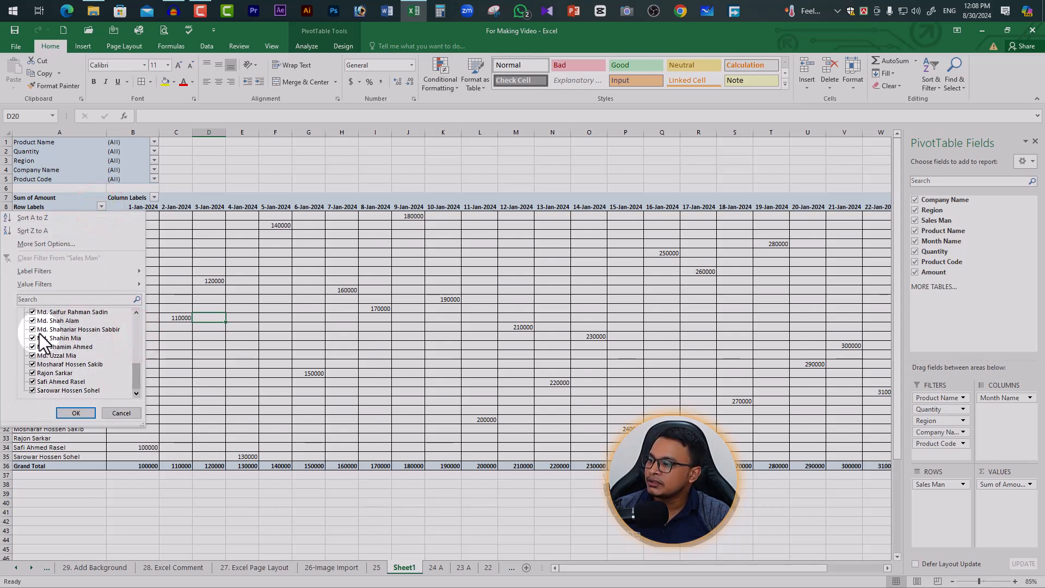
left_click_drag(138, 377, 142, 336)
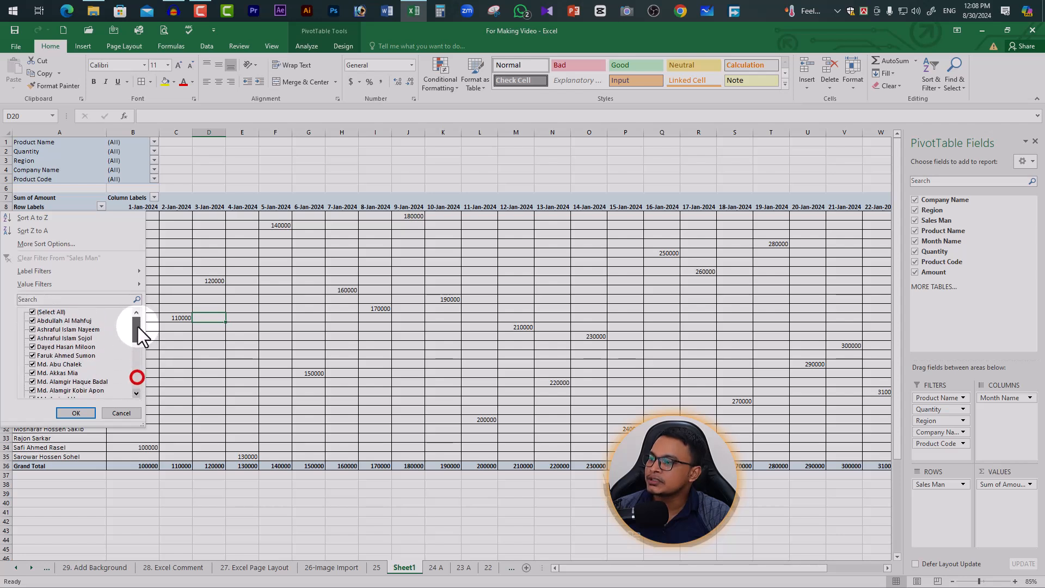
left_click(31, 311)
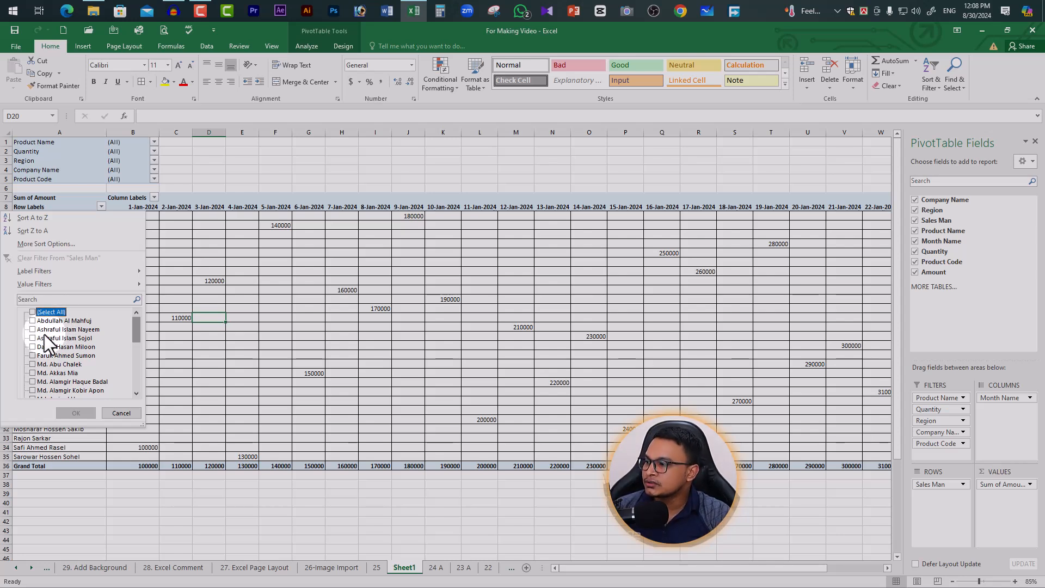
left_click(44, 364)
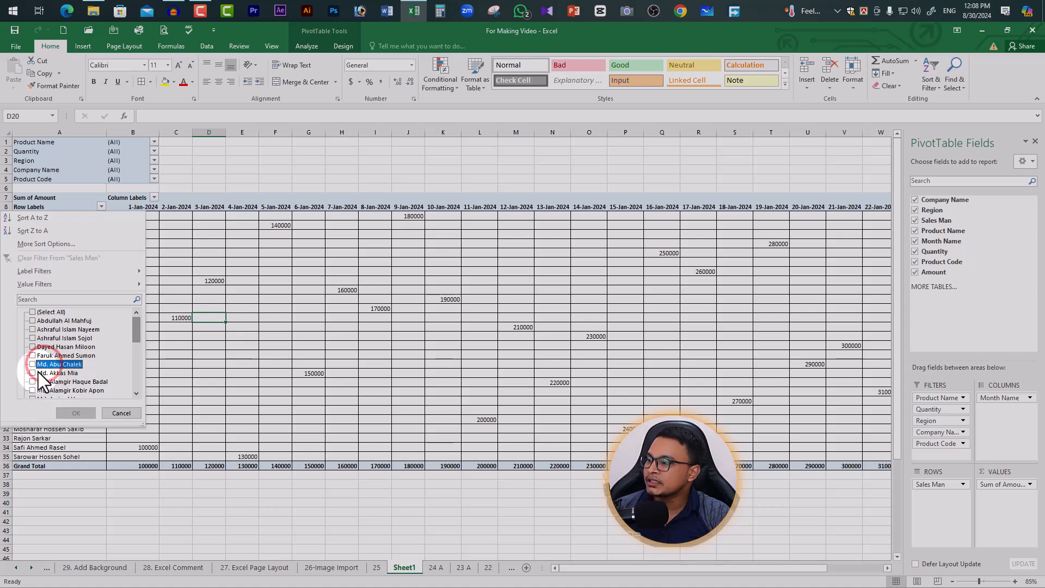
left_click(33, 364)
left_click(76, 413)
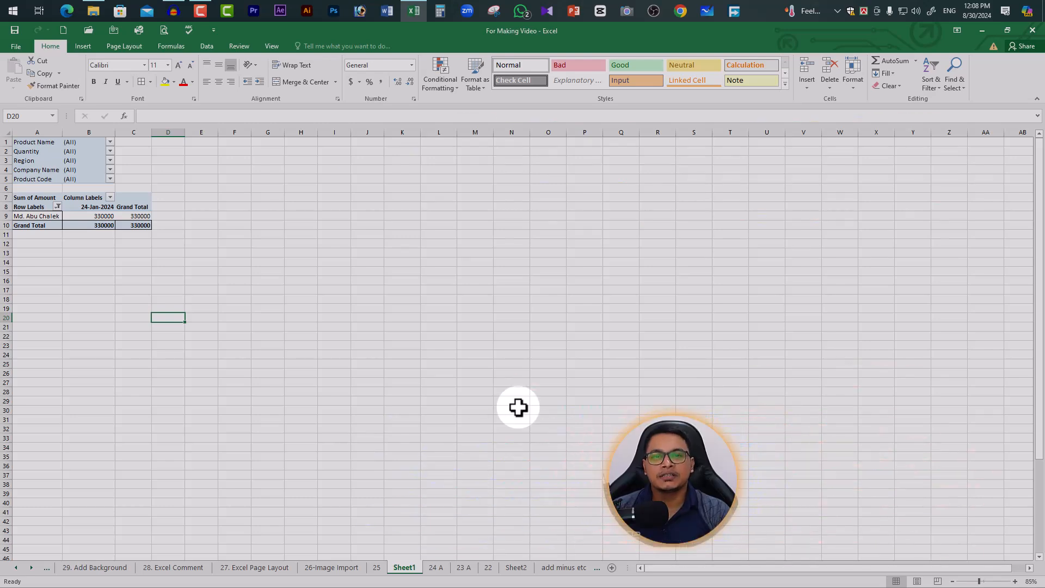
Step: Switch to worksheet 25 with the product price table and line chart
left_click(377, 567)
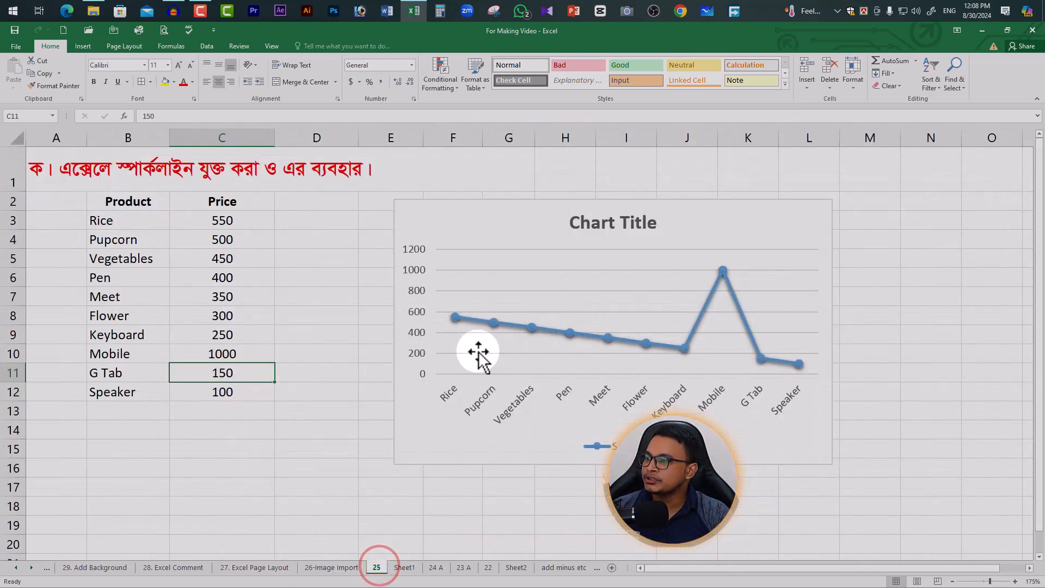